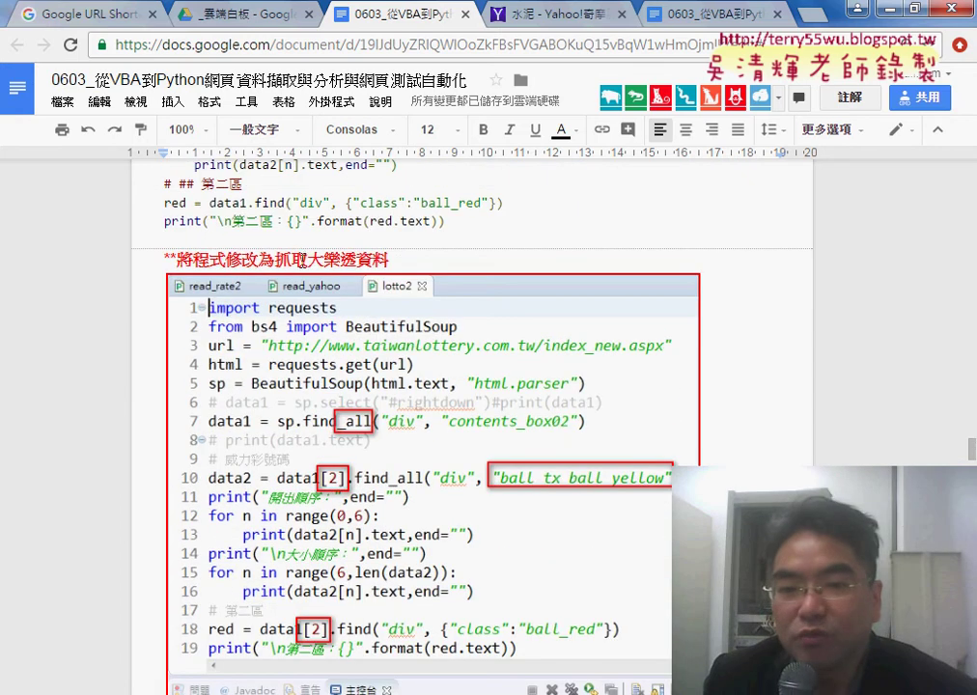
- Scroll the tutorial doc past the lotto code blocks to the 下載YAHOO股市類股 section
{"action": "left_click", "coordinate": [302, 259]}
{"action": "scroll", "coordinate": [390, 437], "scroll_direction": "down", "scroll_amount": 1}
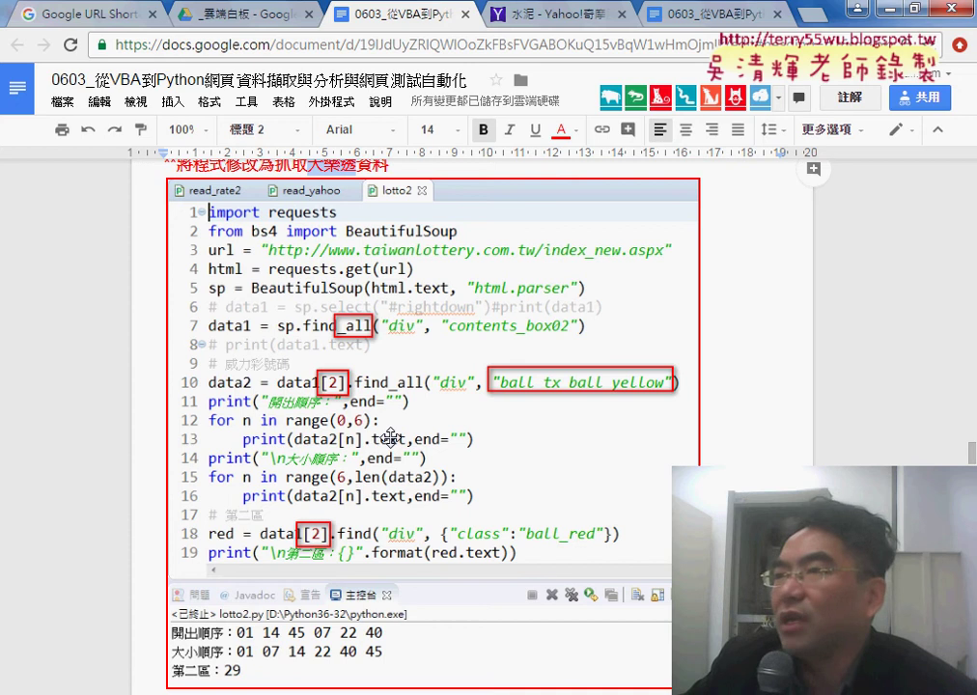
{"action": "scroll", "coordinate": [391, 437], "scroll_direction": "down", "scroll_amount": 3}
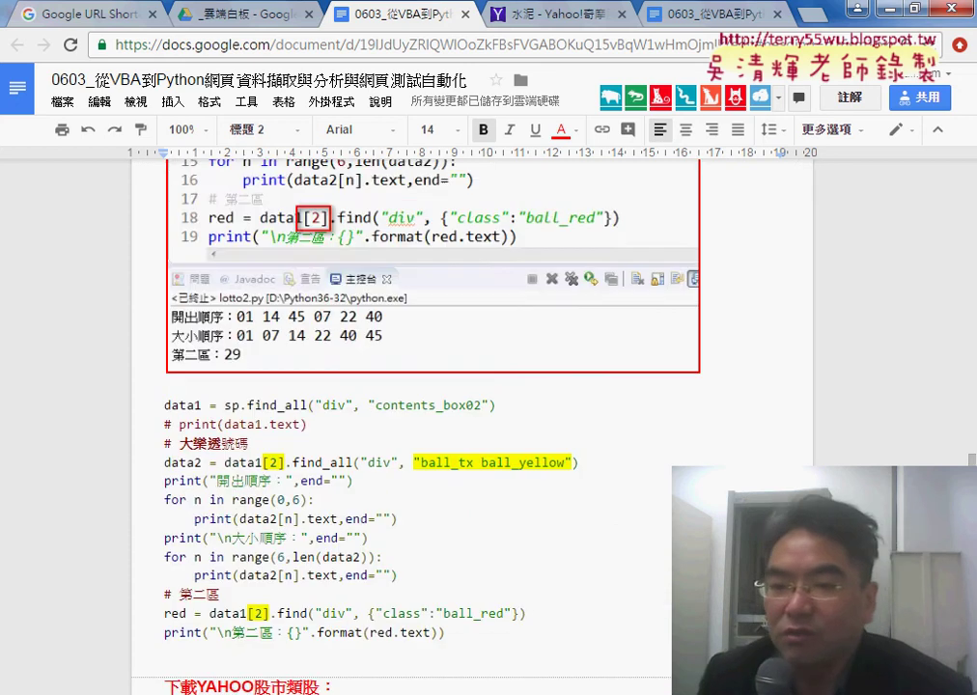
{"action": "scroll", "coordinate": [406, 435], "scroll_direction": "down", "scroll_amount": 2}
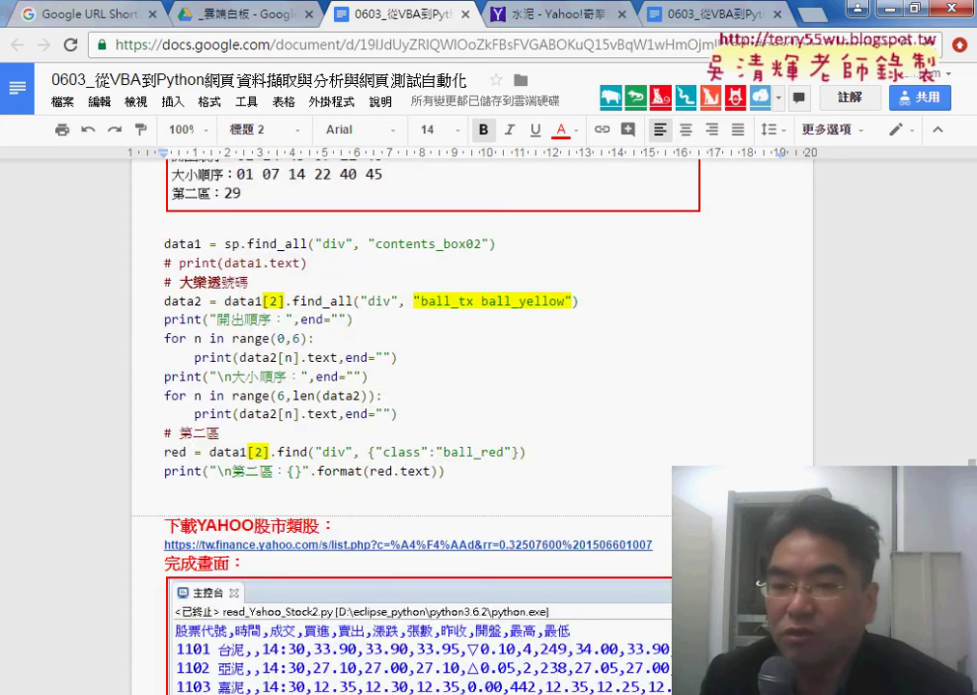
{"action": "left_click", "coordinate": [633, 456]}
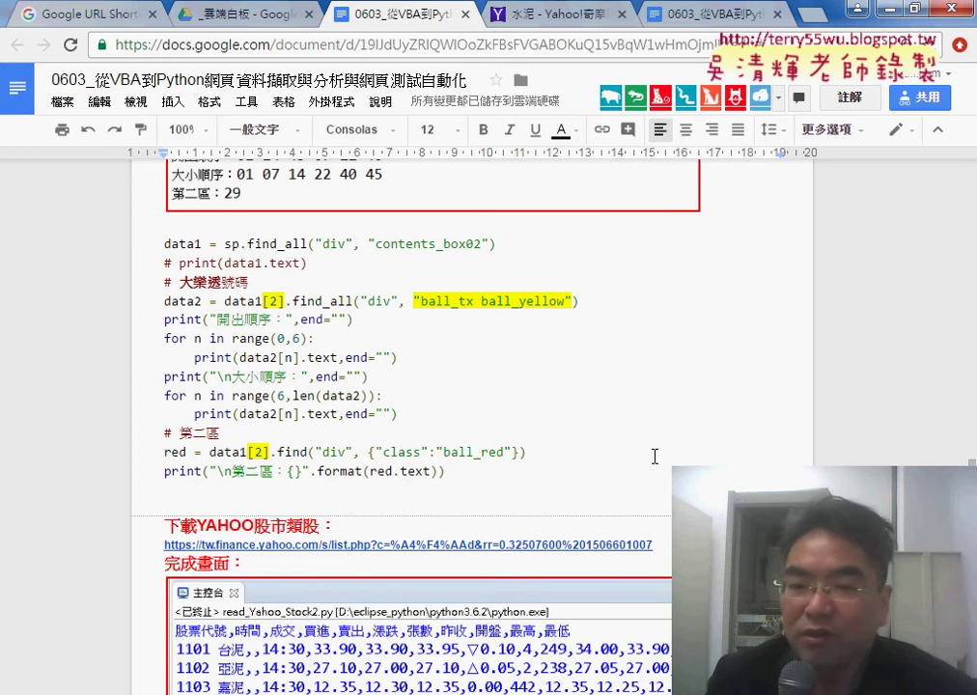
{"action": "scroll", "coordinate": [655, 456], "scroll_direction": "down", "scroll_amount": 2}
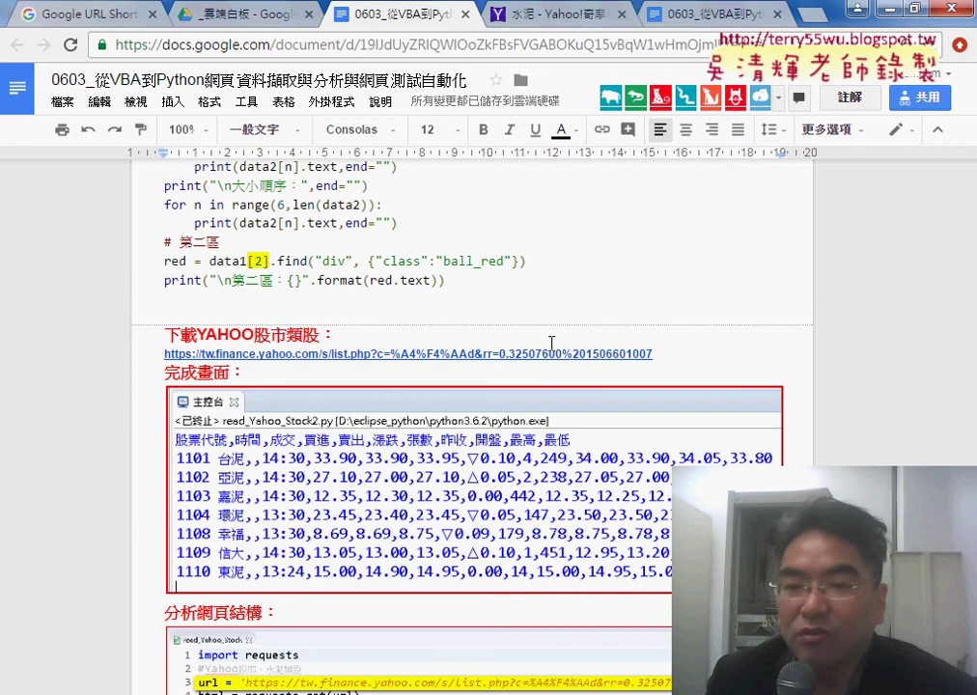
- Preview the Yahoo stock link in the doc, then switch to the 水泥 - Yahoo tab
{"action": "left_click", "coordinate": [509, 349]}
{"action": "left_click_drag", "start_coordinate": [166, 334], "coordinate": [333, 334]}
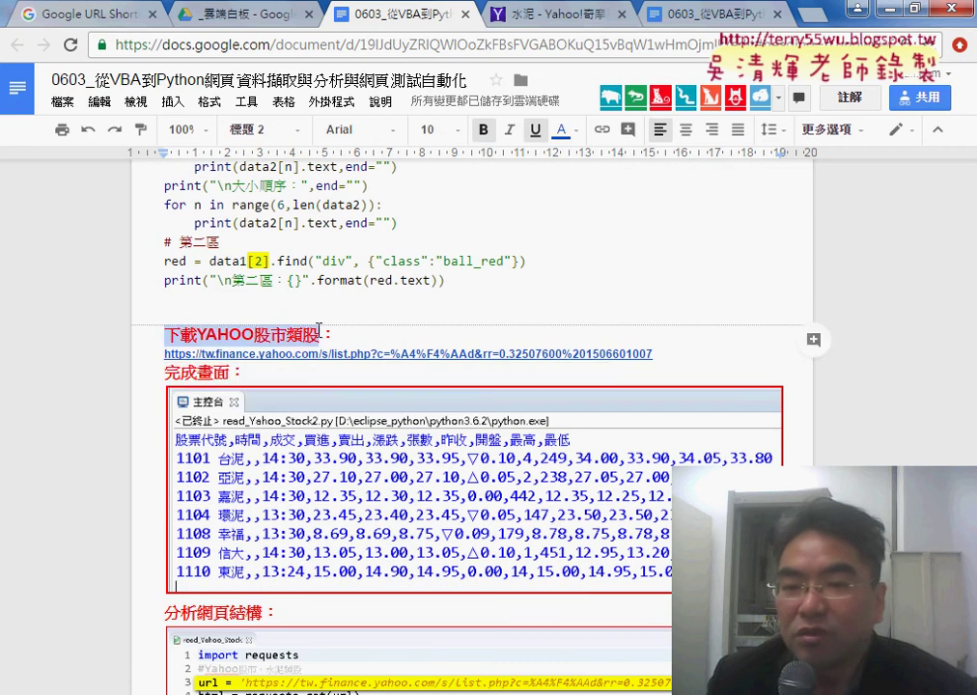
{"action": "left_click", "coordinate": [411, 355]}
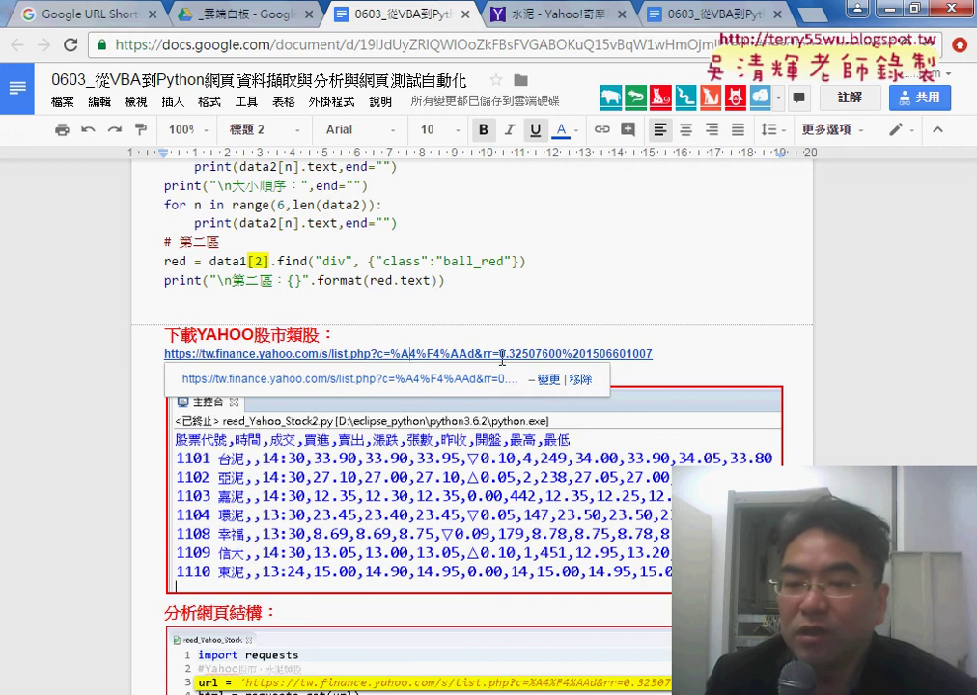
{"action": "left_click", "coordinate": [546, 313]}
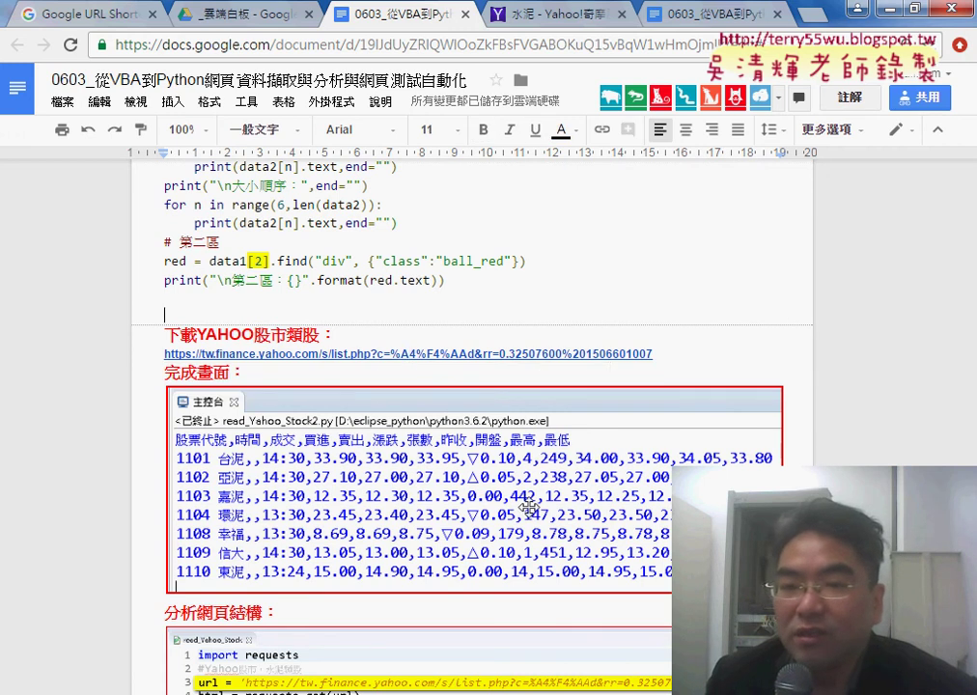
{"action": "left_click", "coordinate": [524, 354]}
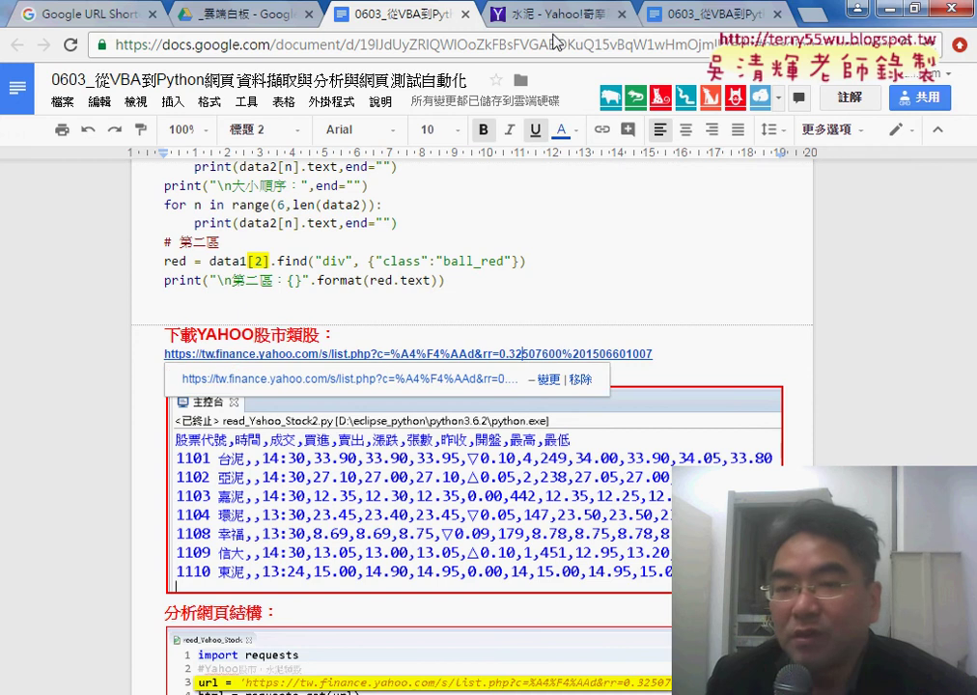
{"action": "left_click", "coordinate": [522, 15]}
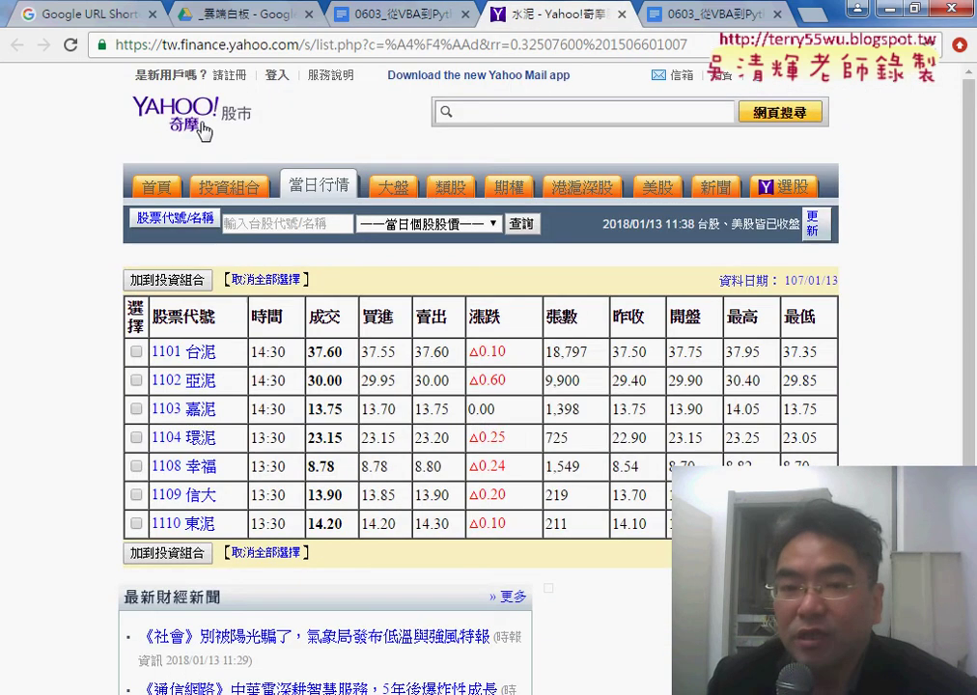
- Go to 當日行情 and choose 水泥 under 集中市場當日行情表
{"action": "left_click", "coordinate": [316, 187]}
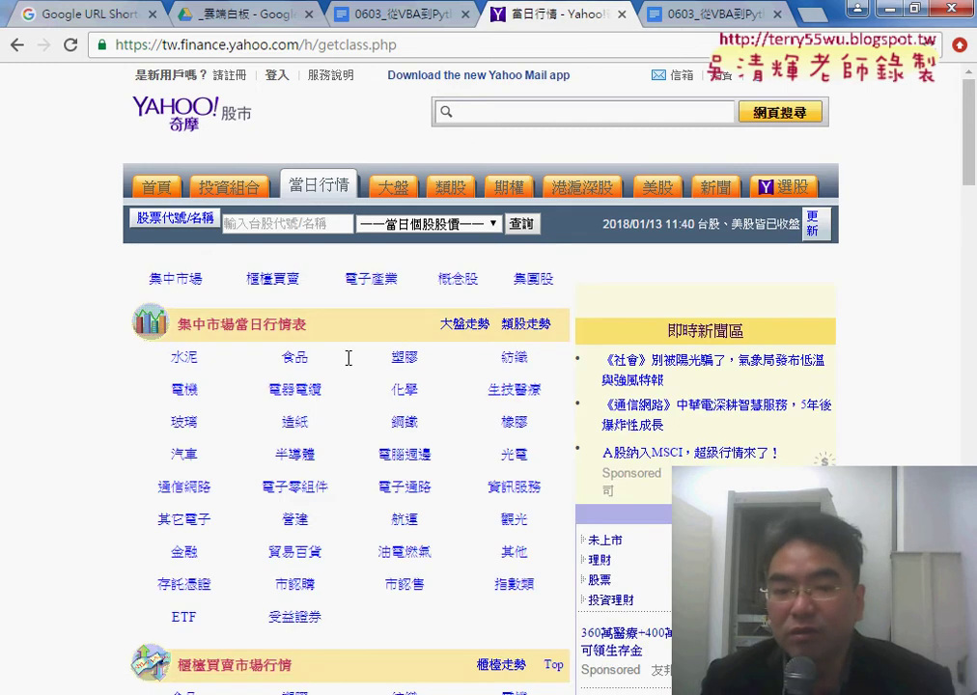
{"action": "left_click_drag", "start_coordinate": [172, 357], "coordinate": [519, 584]}
{"action": "left_click", "coordinate": [190, 359]}
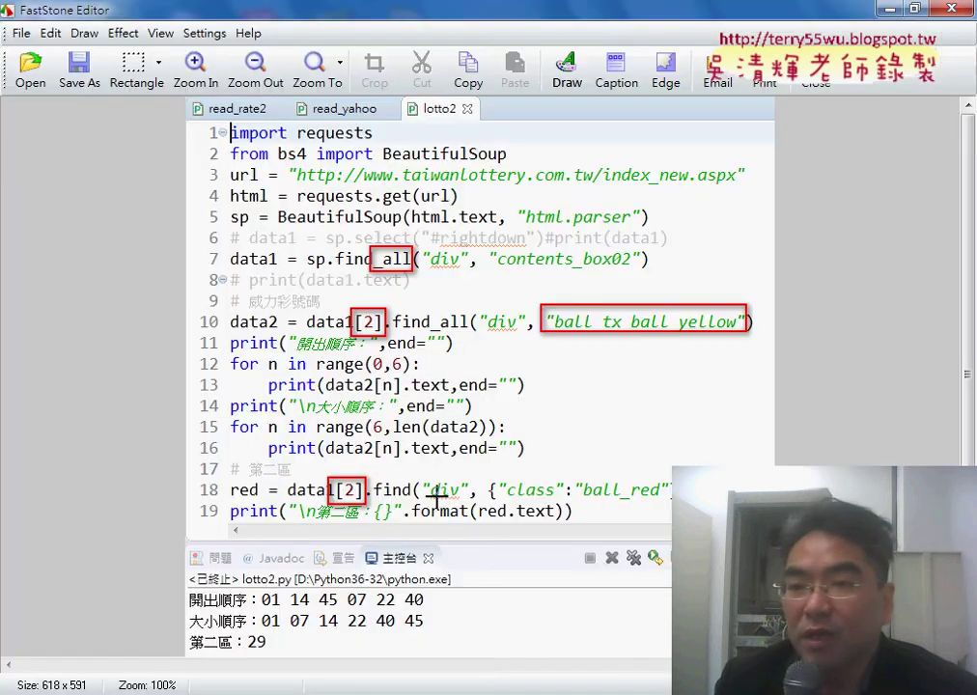
- Close FastStone Editor without saving, then Alt+Tab via Eclipse back to Chrome
{"action": "left_click", "coordinate": [959, 8]}
{"action": "left_click", "coordinate": [491, 402]}
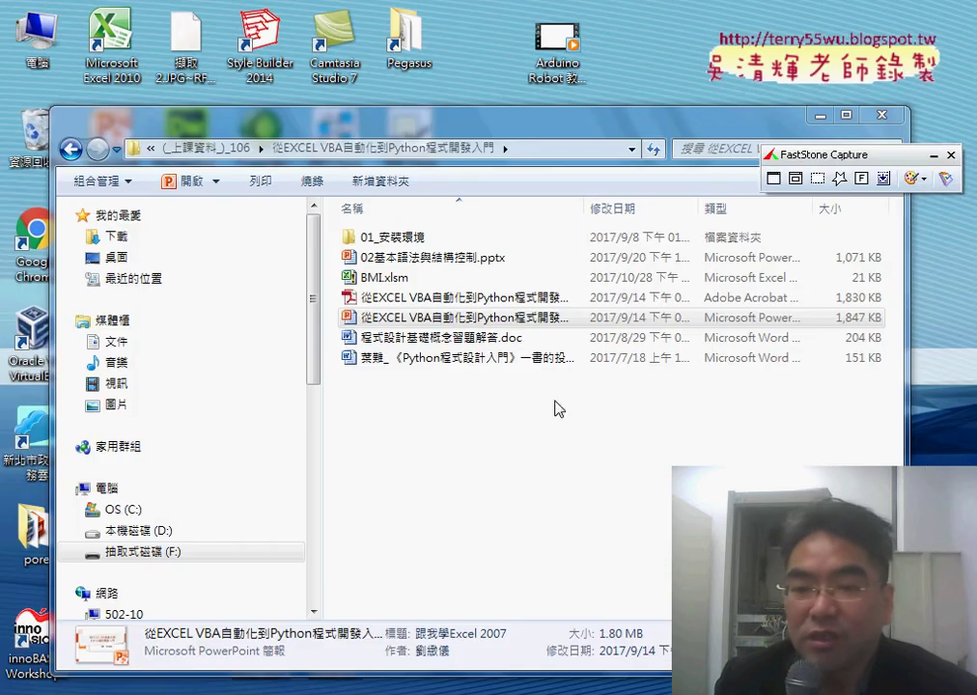
{"action": "key", "text": "alt+Tab"}
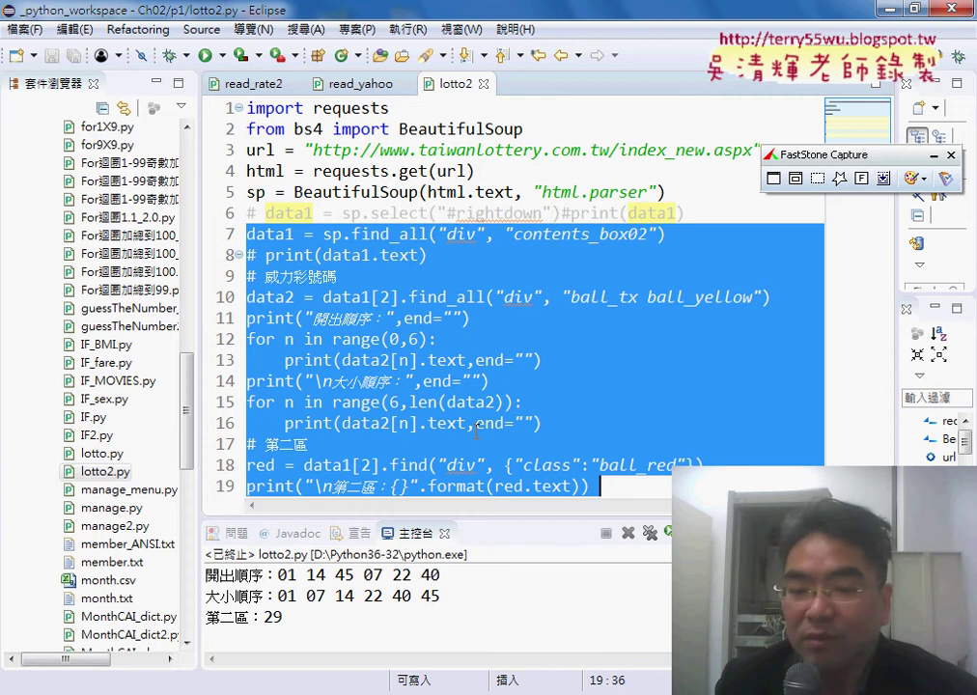
{"action": "key", "text": "alt+Tab"}
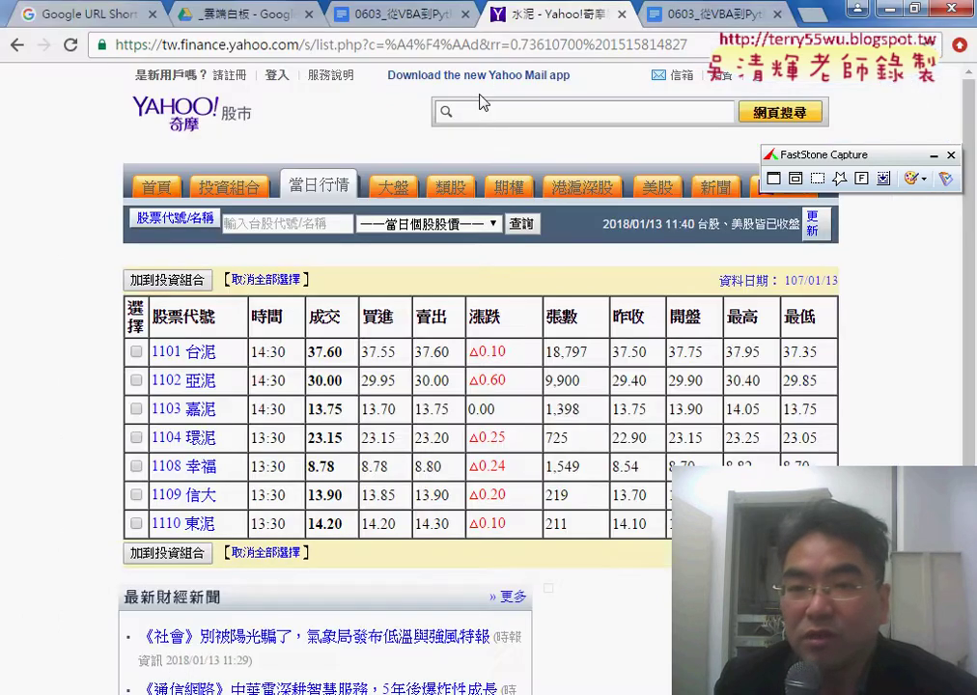
- Return to the Google Docs tutorial tab and dismiss the Yahoo link popup
{"action": "left_click", "coordinate": [405, 14]}
{"action": "scroll", "coordinate": [676, 386], "scroll_direction": "down", "scroll_amount": 1}
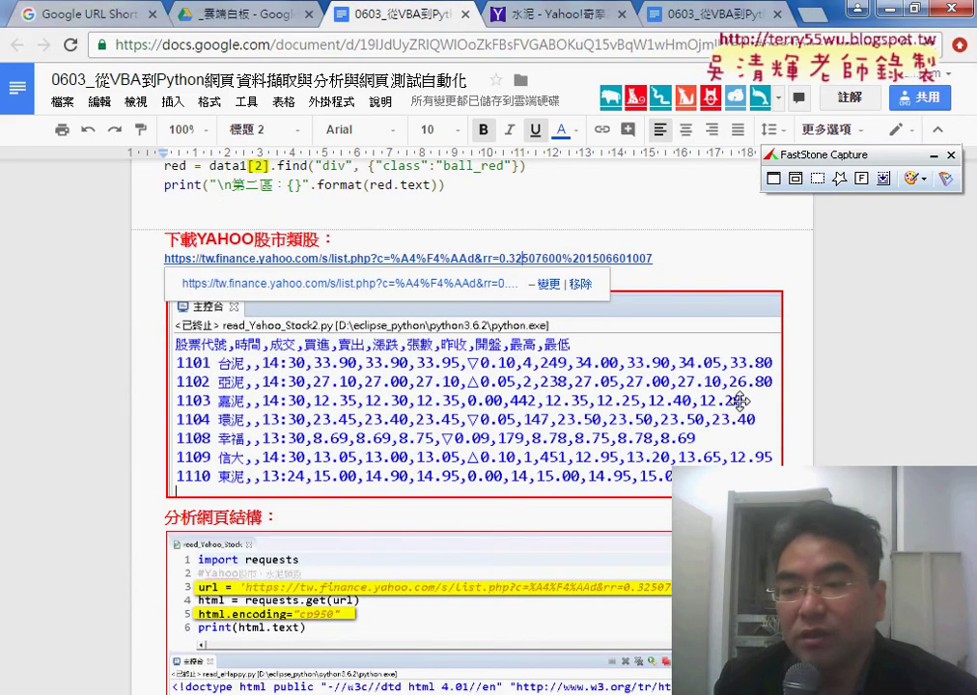
{"action": "key", "text": "Down"}
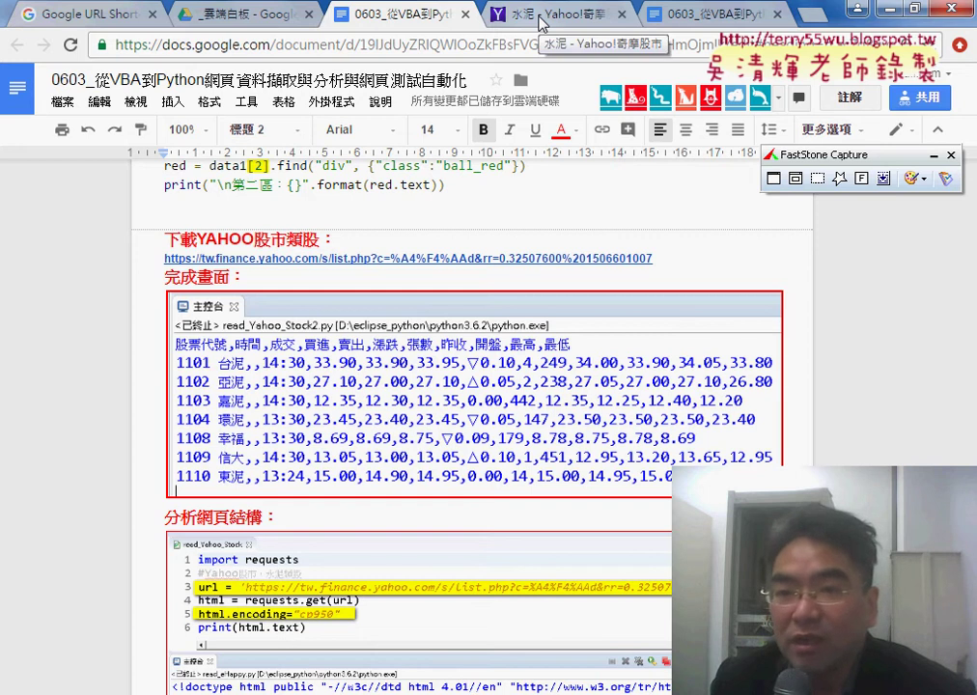
- On the Yahoo tab, inspect the table's 選擇 header cell with 檢查 in DevTools
{"action": "left_click", "coordinate": [541, 23]}
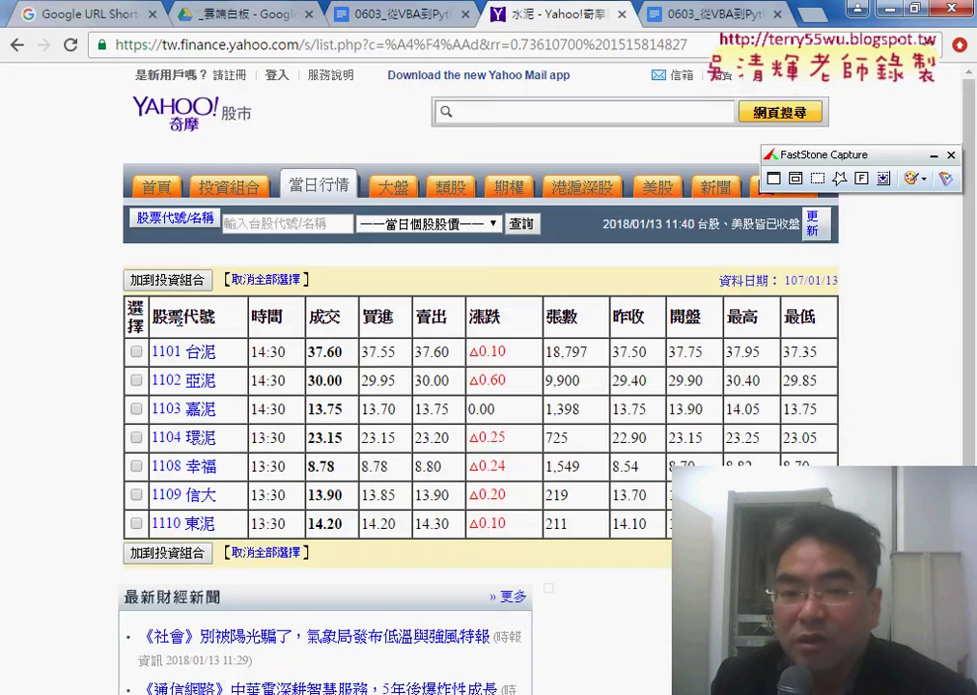
{"action": "left_click_drag", "start_coordinate": [130, 303], "coordinate": [137, 317]}
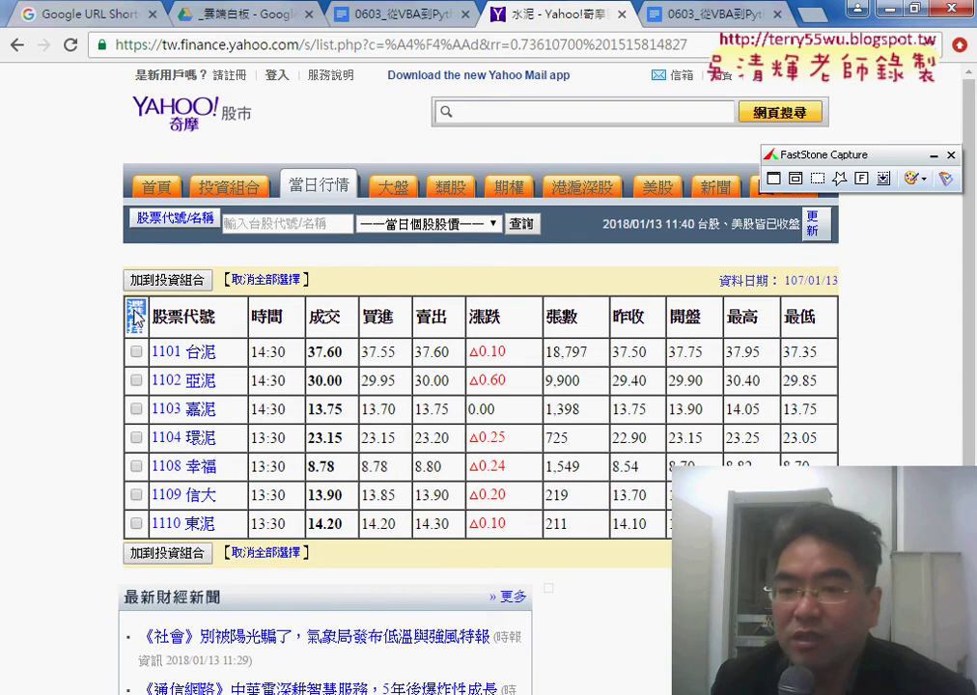
{"action": "right_click", "coordinate": [136, 317]}
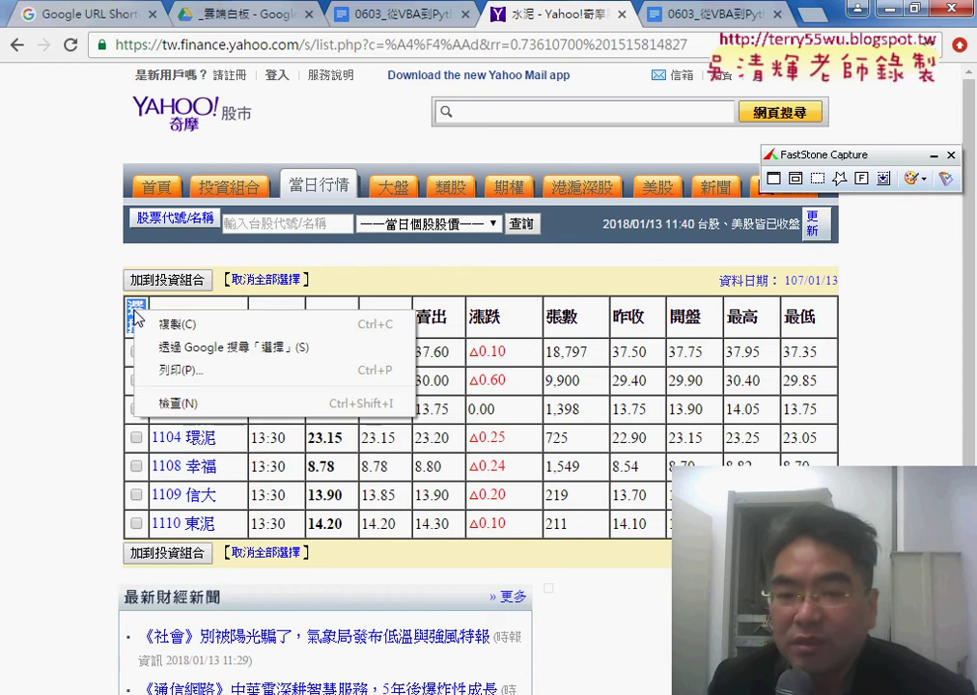
{"action": "key", "text": "n"}
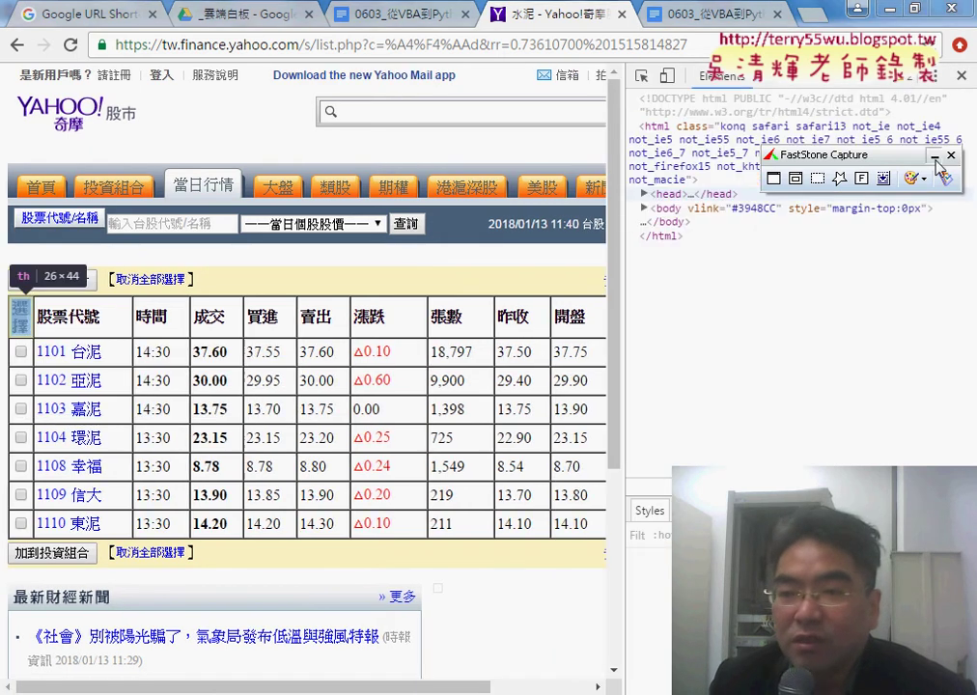
{"action": "left_click", "coordinate": [934, 154]}
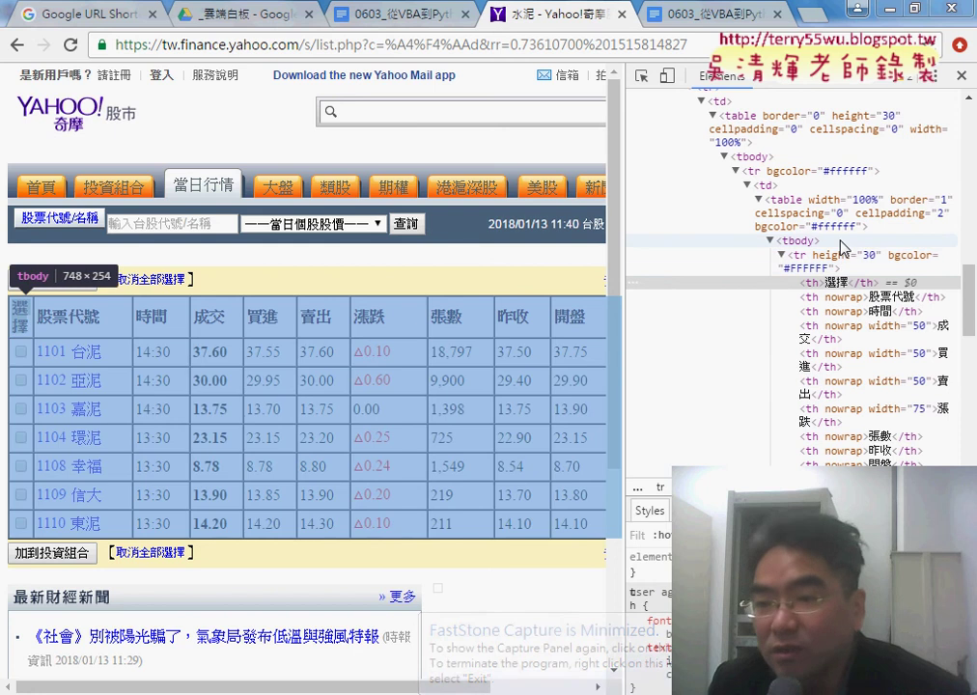
- Copy the <table> tag name in Elements and start an Elements search for 'table'
{"action": "double_click", "coordinate": [780, 201]}
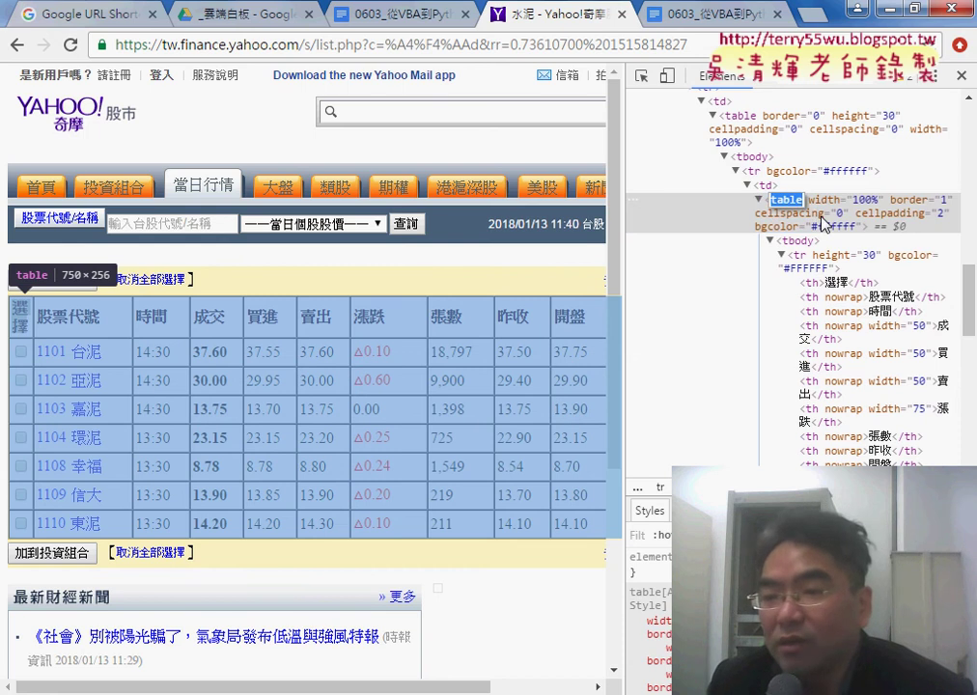
{"action": "key", "text": "shift+Tab"}
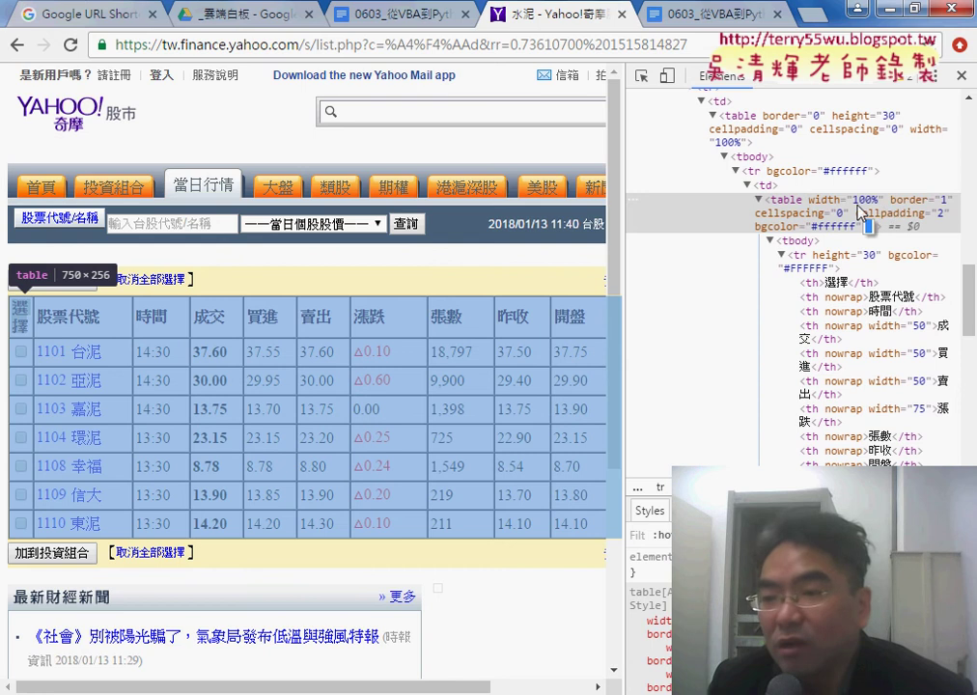
{"action": "left_click", "coordinate": [842, 214]}
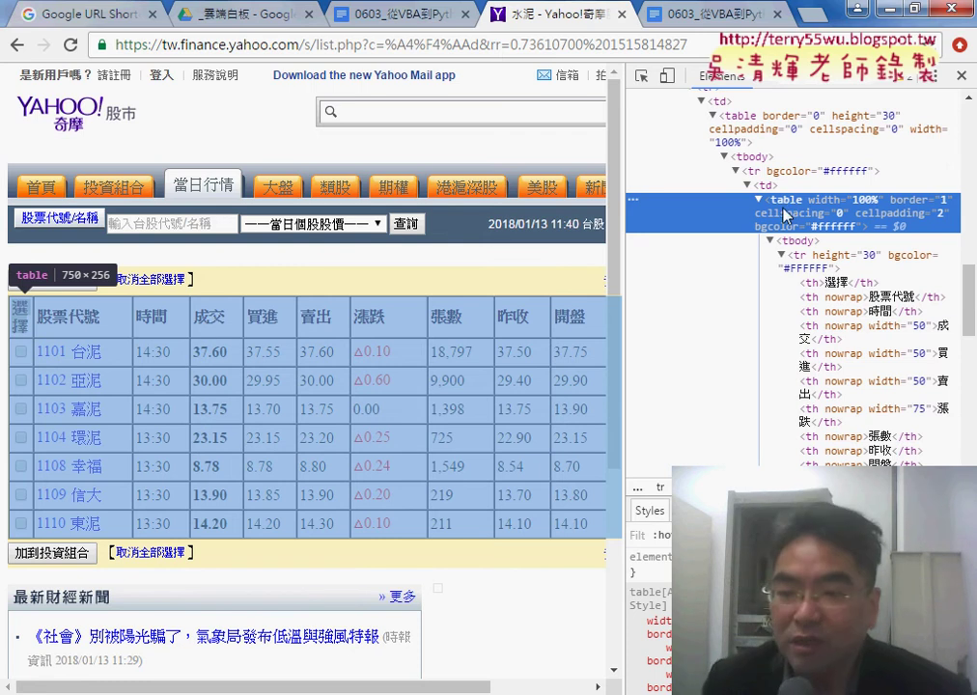
{"action": "double_click", "coordinate": [786, 203]}
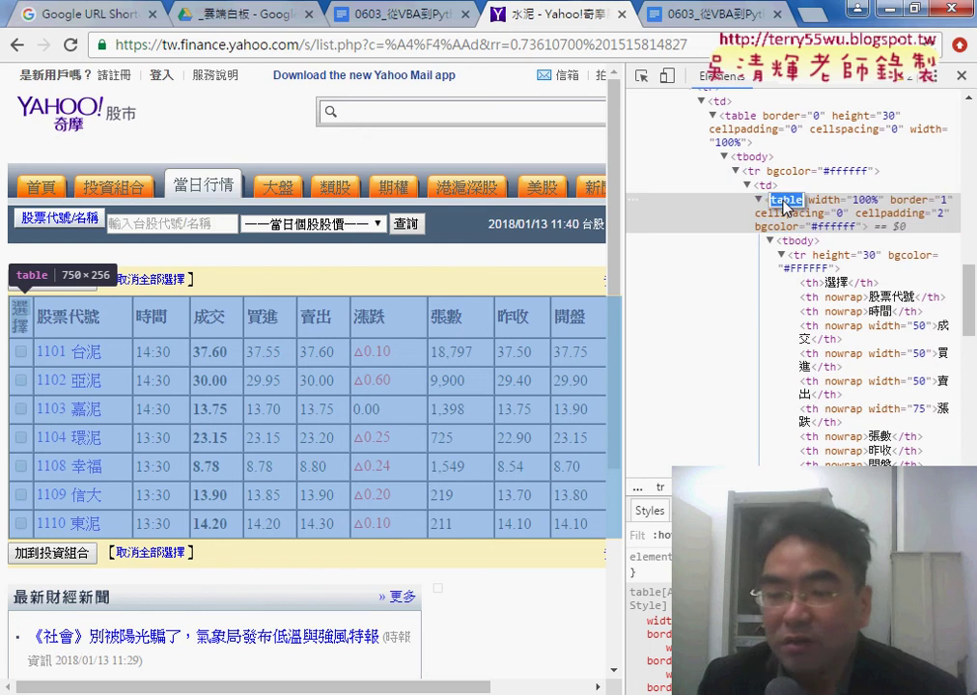
{"action": "key", "text": "ctrl+f"}
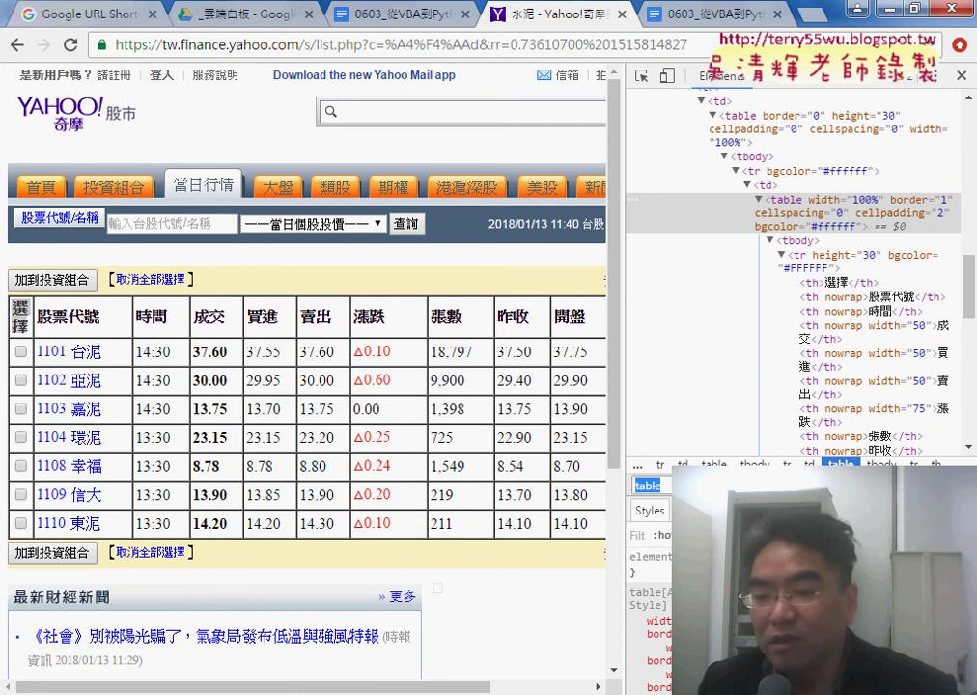
- Step through the first few 'table' search matches in the Elements markup
{"action": "key", "text": "Return"}
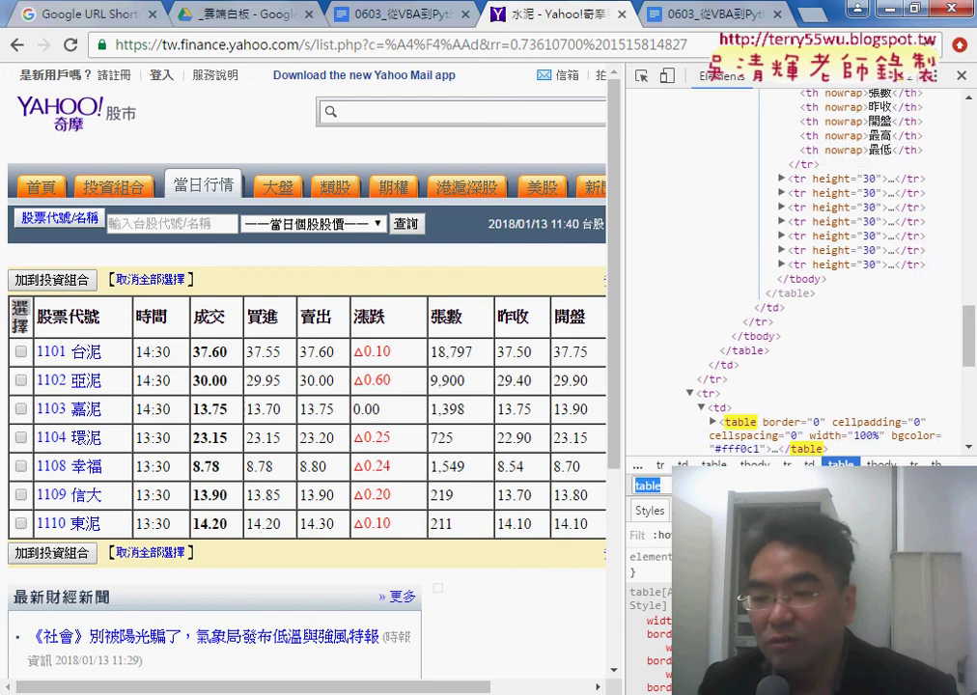
{"action": "key", "text": "Return"}
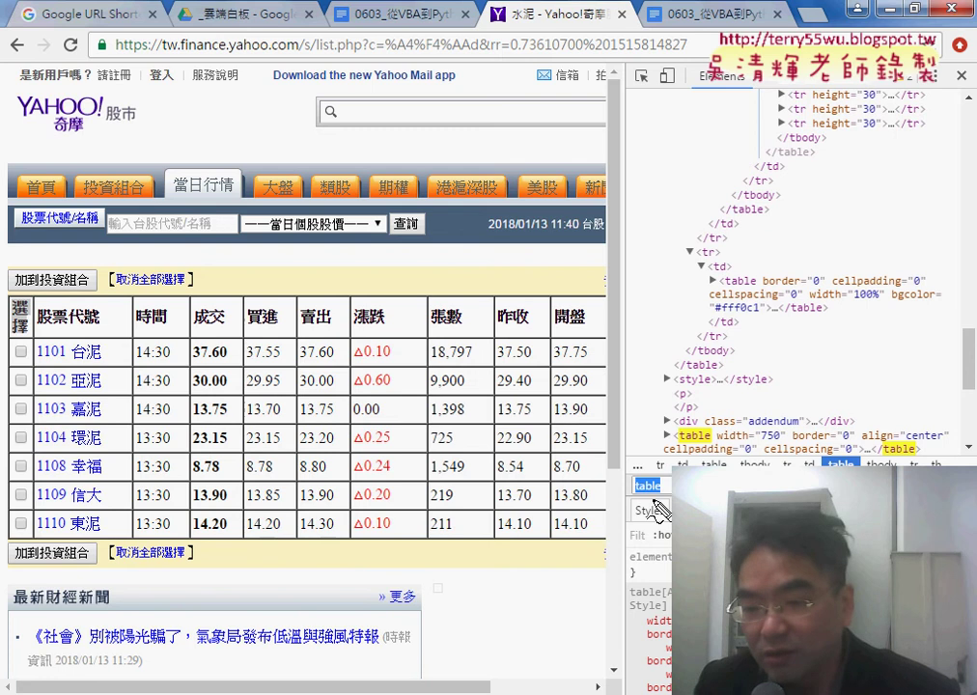
{"action": "left_click_drag", "start_coordinate": [629, 467], "coordinate": [665, 499]}
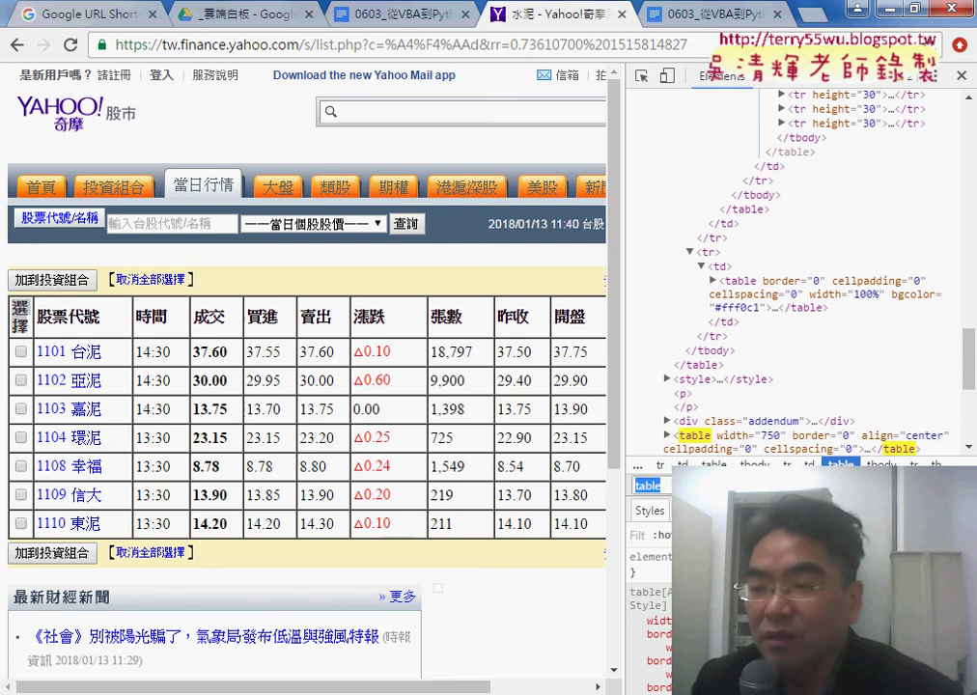
{"action": "scroll", "coordinate": [971, 287], "scroll_direction": "up", "scroll_amount": 10}
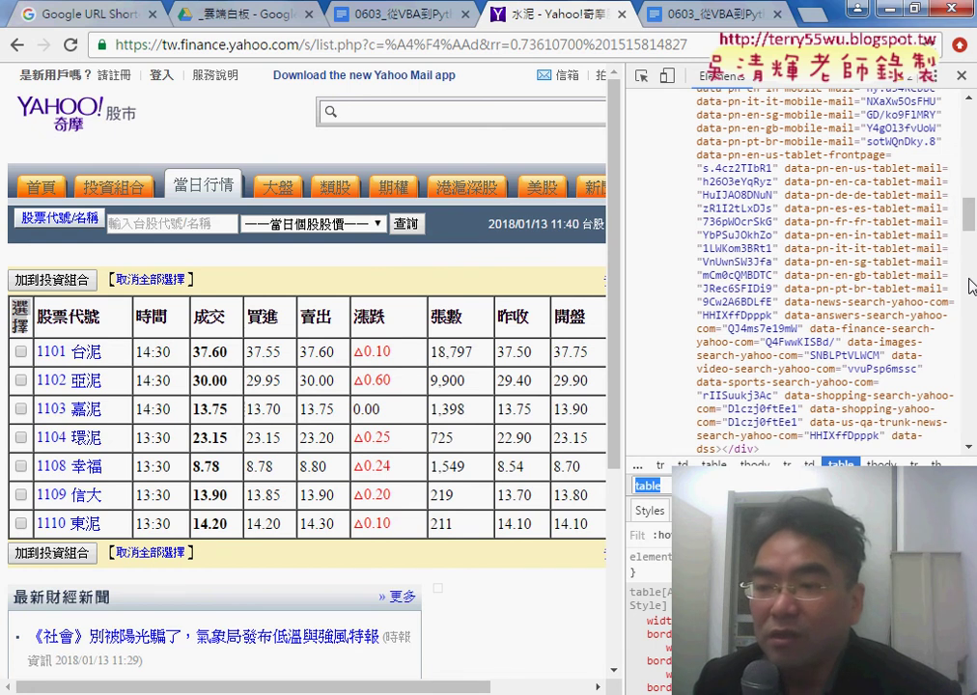
{"action": "key", "text": "Return"}
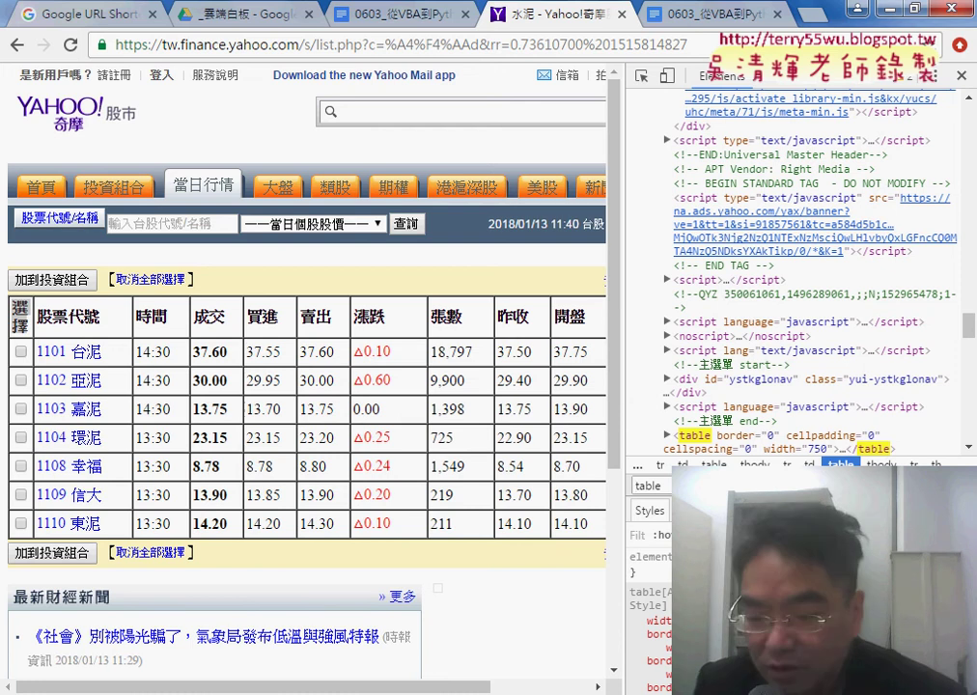
{"action": "type", "text": "<"}
{"action": "key", "text": "Return"}
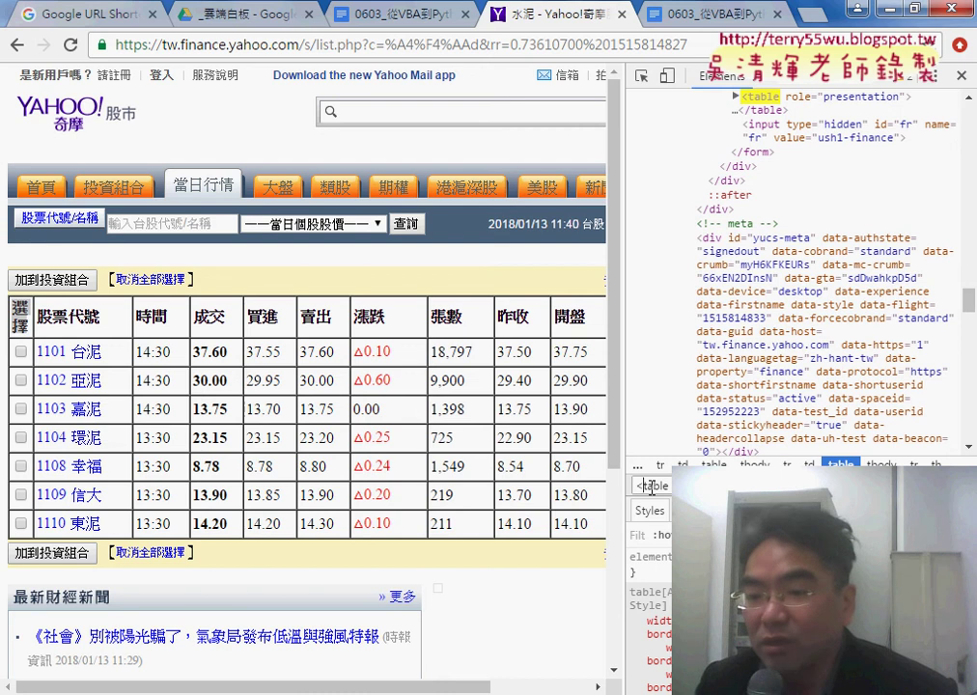
- Keep stepping through <table matches until the width 100%, border 1 stock table is reached
{"action": "left_click_drag", "start_coordinate": [670, 486], "coordinate": [639, 487]}
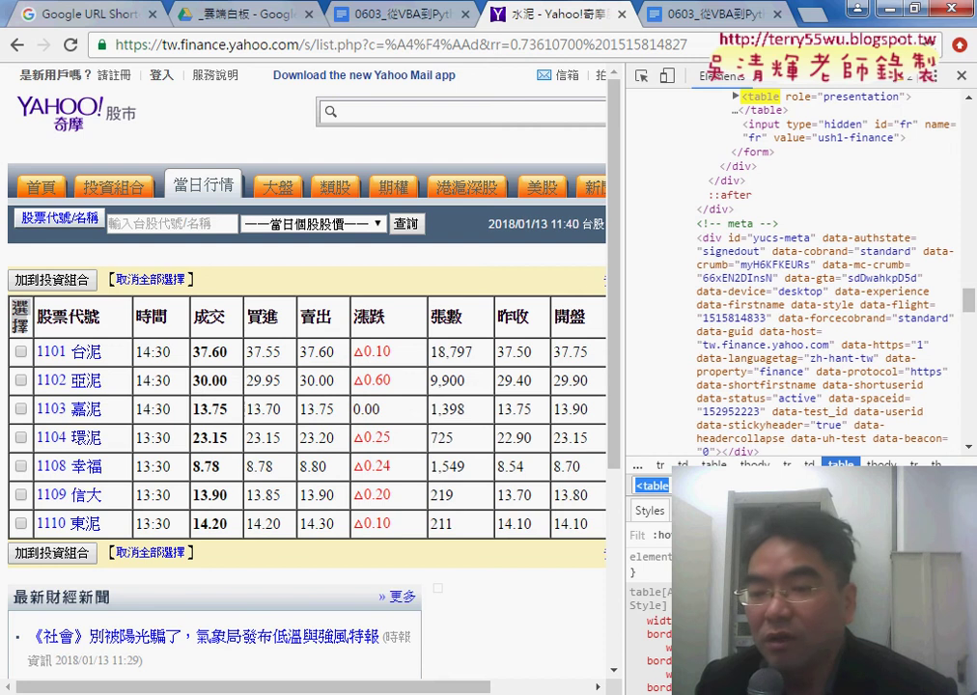
{"action": "key", "text": "Return"}
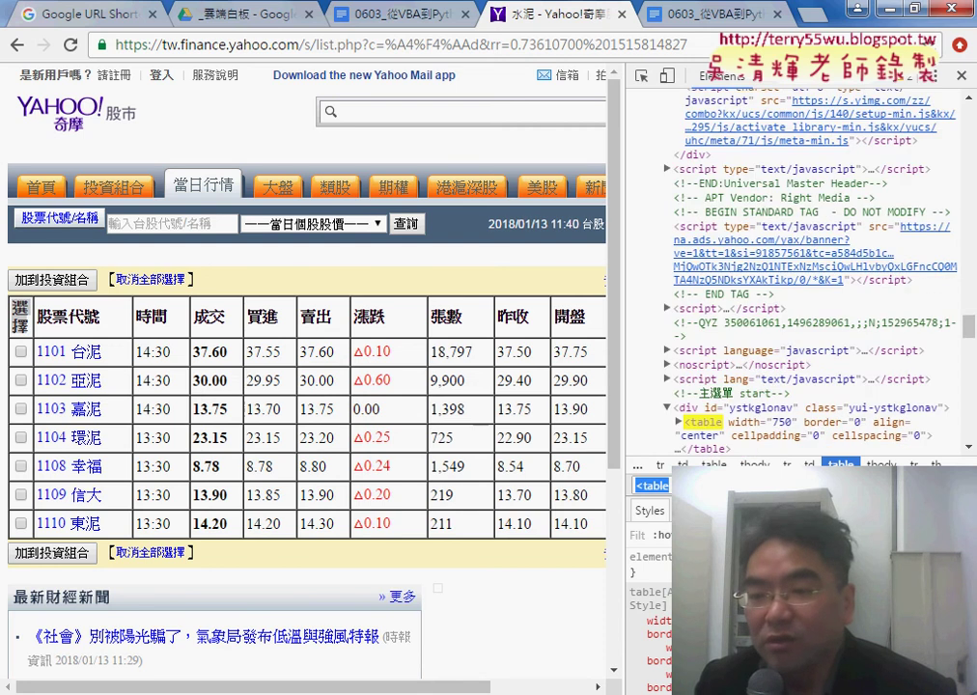
{"action": "key", "text": "Return"}
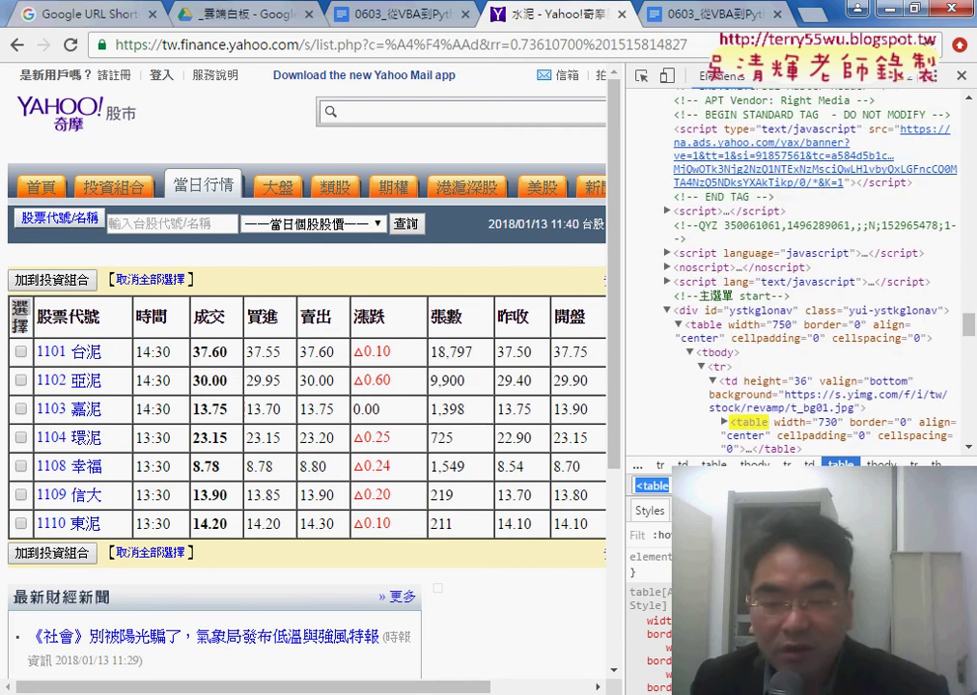
{"action": "key", "text": "Return"}
{"action": "key", "text": "Return"}
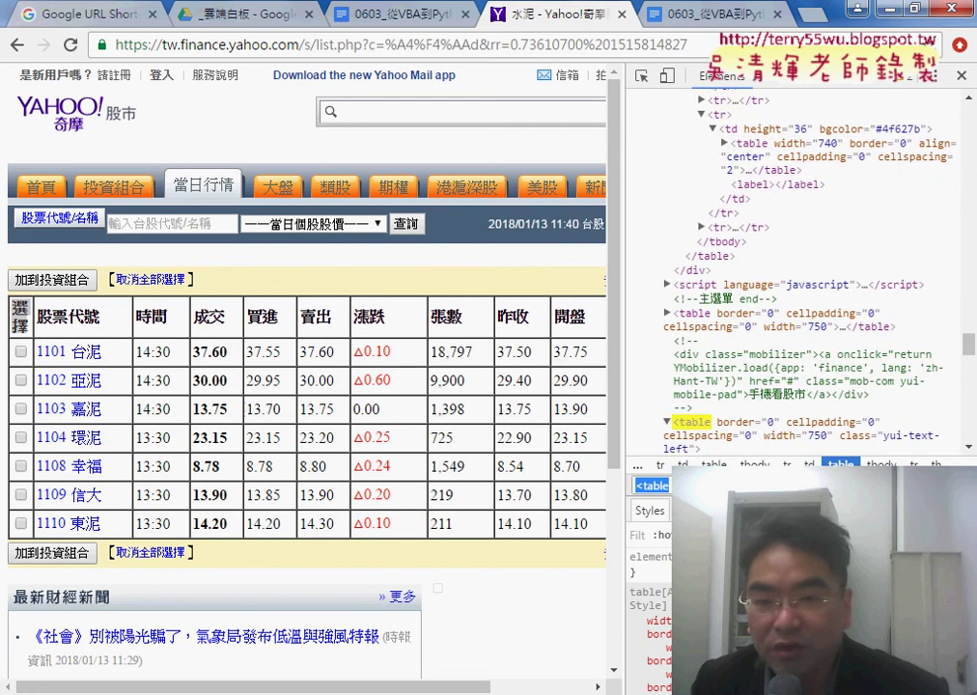
{"action": "key", "text": "Return"}
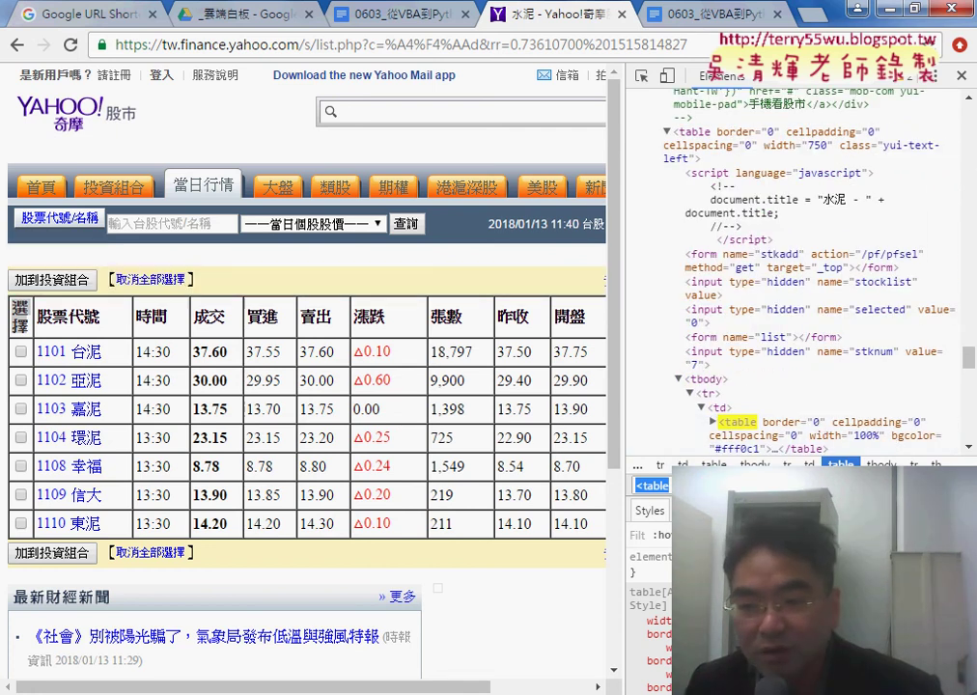
{"action": "scroll", "coordinate": [855, 437], "scroll_direction": "down", "scroll_amount": 2}
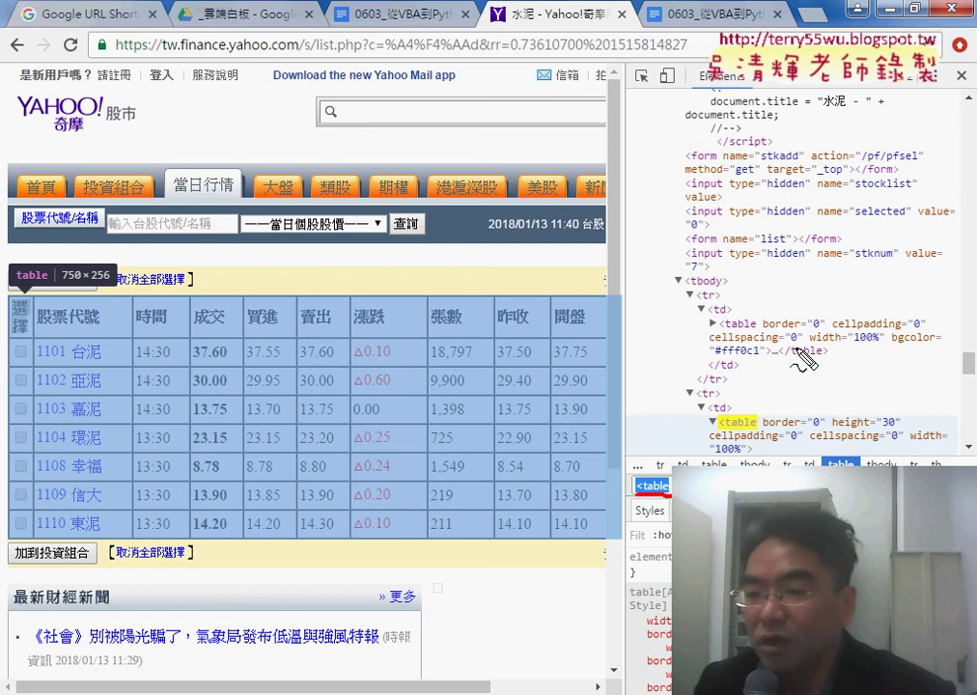
{"action": "left_click_drag", "start_coordinate": [794, 349], "coordinate": [798, 371]}
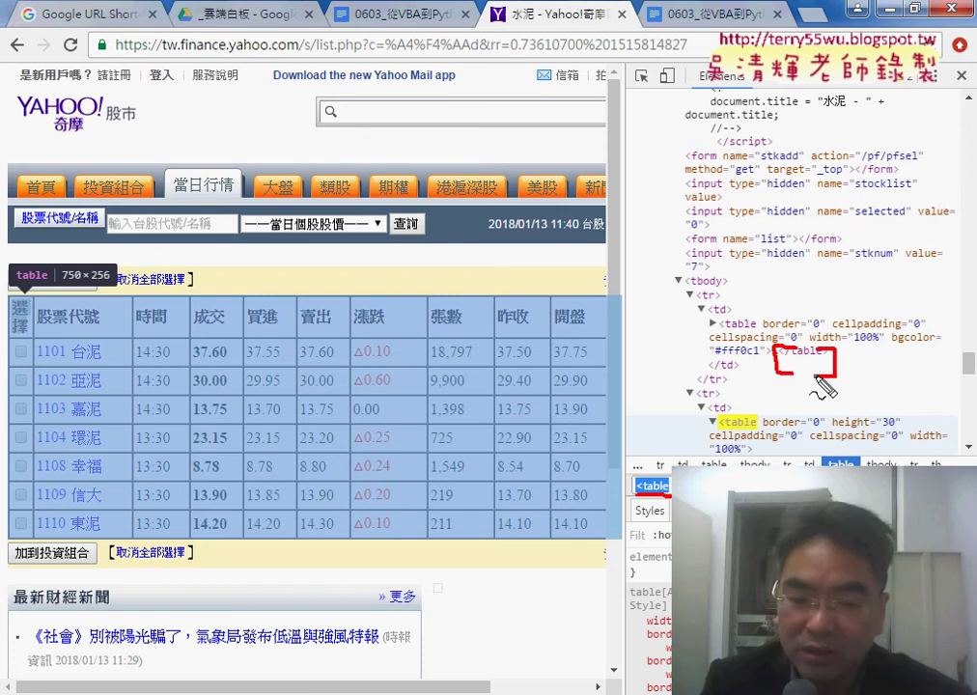
{"action": "key", "text": "Escape"}
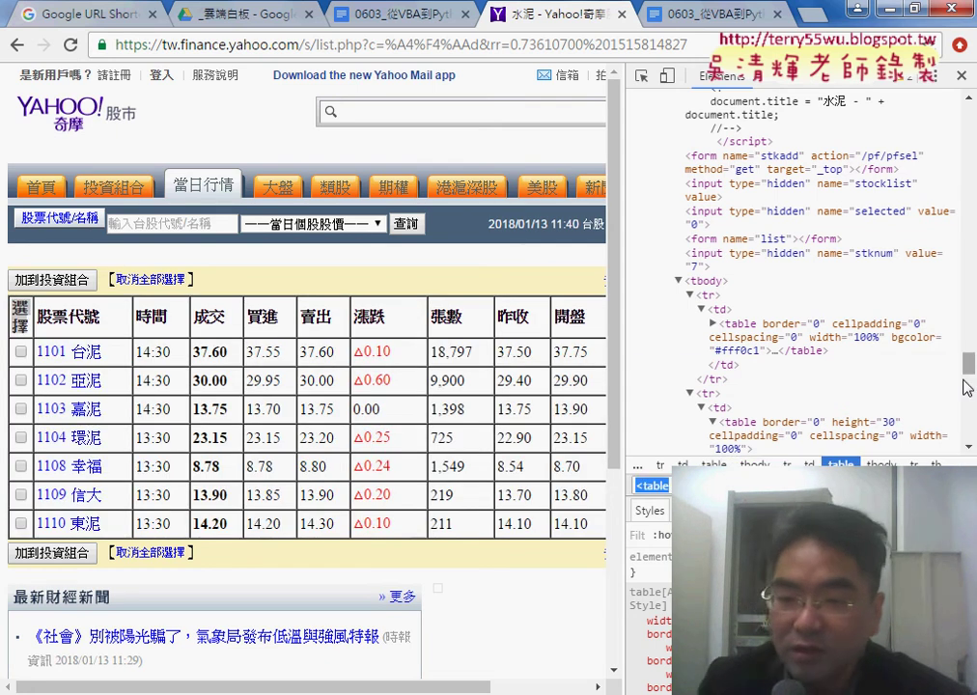
{"action": "scroll", "coordinate": [966, 390], "scroll_direction": "down", "scroll_amount": 5}
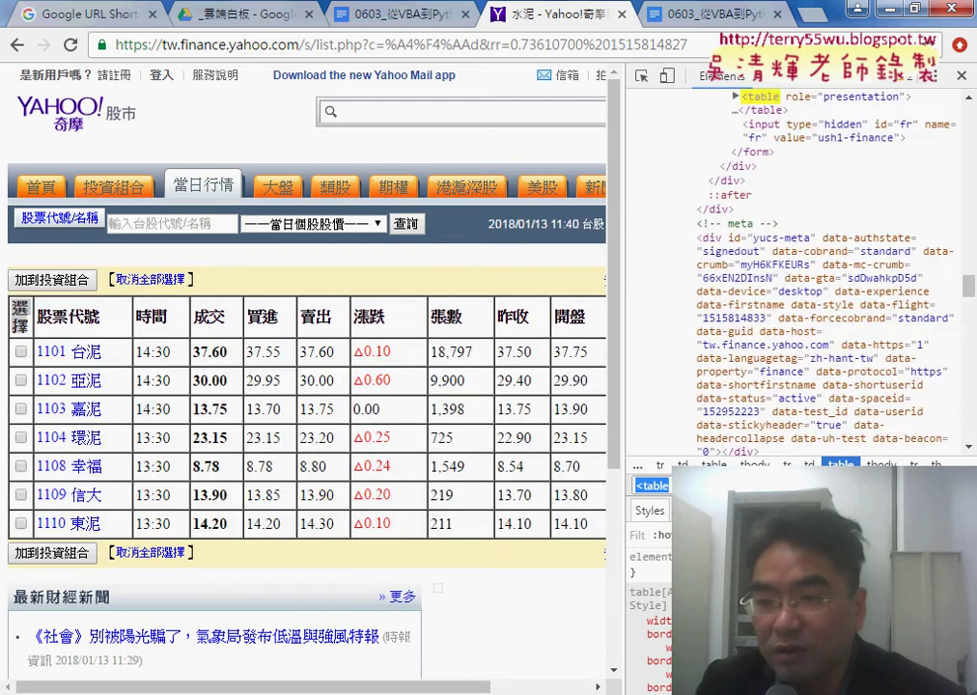
{"action": "left_click_drag", "start_coordinate": [969, 410], "coordinate": [969, 317]}
{"action": "scroll", "coordinate": [792, 289], "scroll_direction": "down", "scroll_amount": 2}
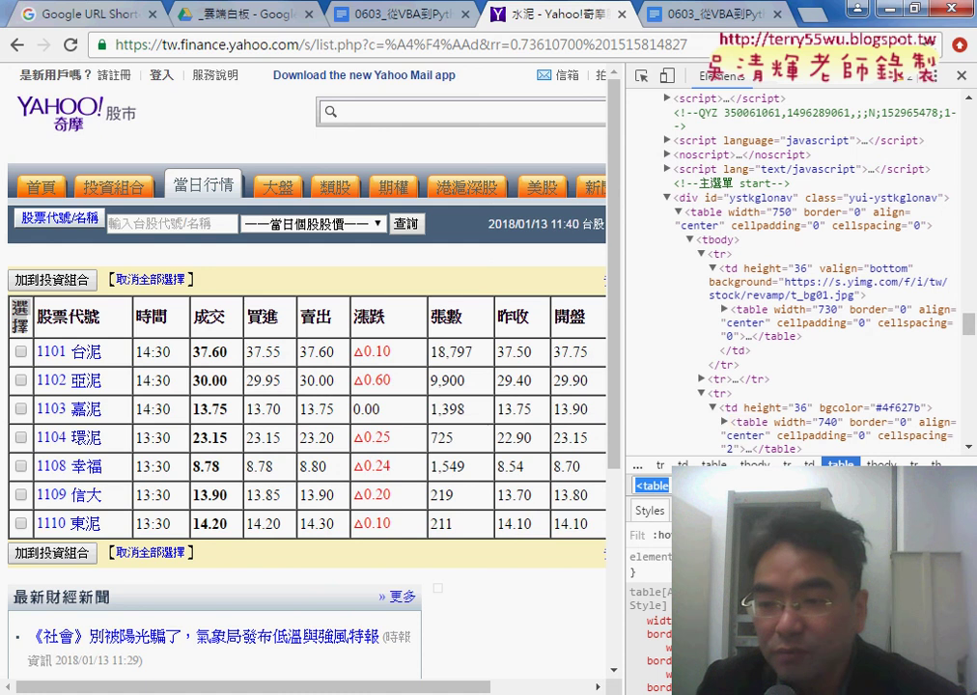
{"action": "scroll", "coordinate": [792, 271], "scroll_direction": "down", "scroll_amount": 5}
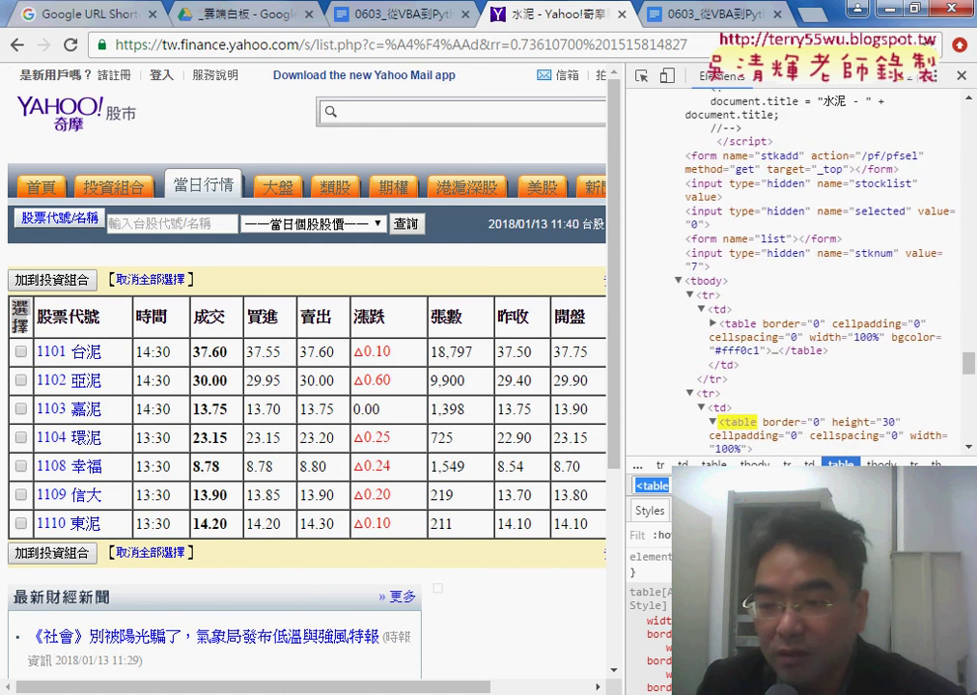
{"action": "key", "text": "Return"}
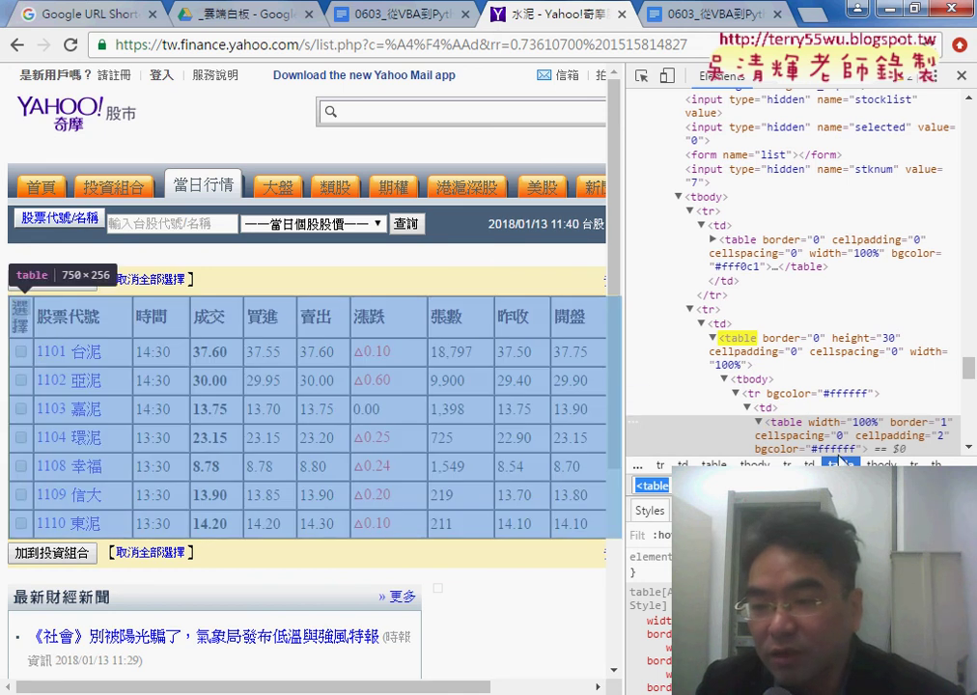
- Expand the matched stock table to show header cells 選擇, 股票代號, 時間 through 最低 and rows
{"action": "key", "text": "Return"}
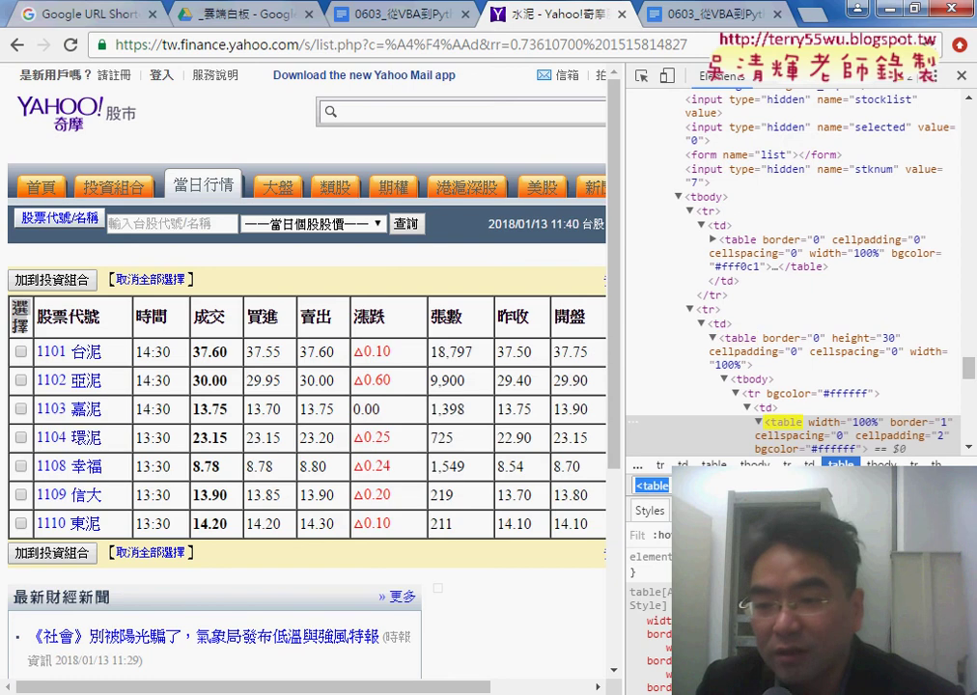
{"action": "scroll", "coordinate": [768, 290], "scroll_direction": "down", "scroll_amount": 2}
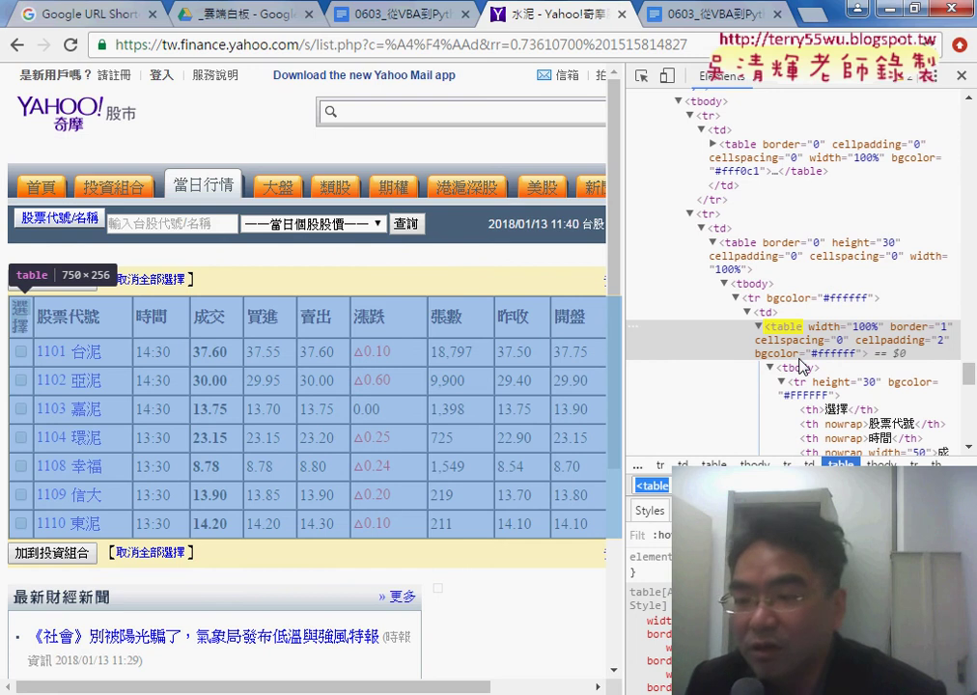
{"action": "scroll", "coordinate": [792, 280], "scroll_direction": "down", "scroll_amount": 4}
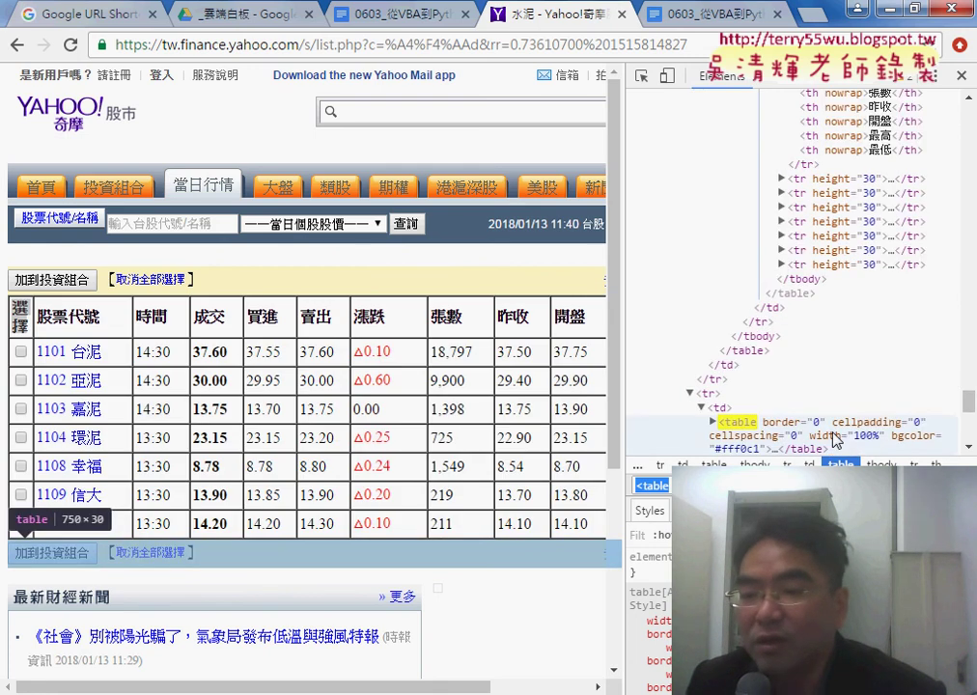
{"action": "scroll", "coordinate": [792, 270], "scroll_direction": "up", "scroll_amount": 3}
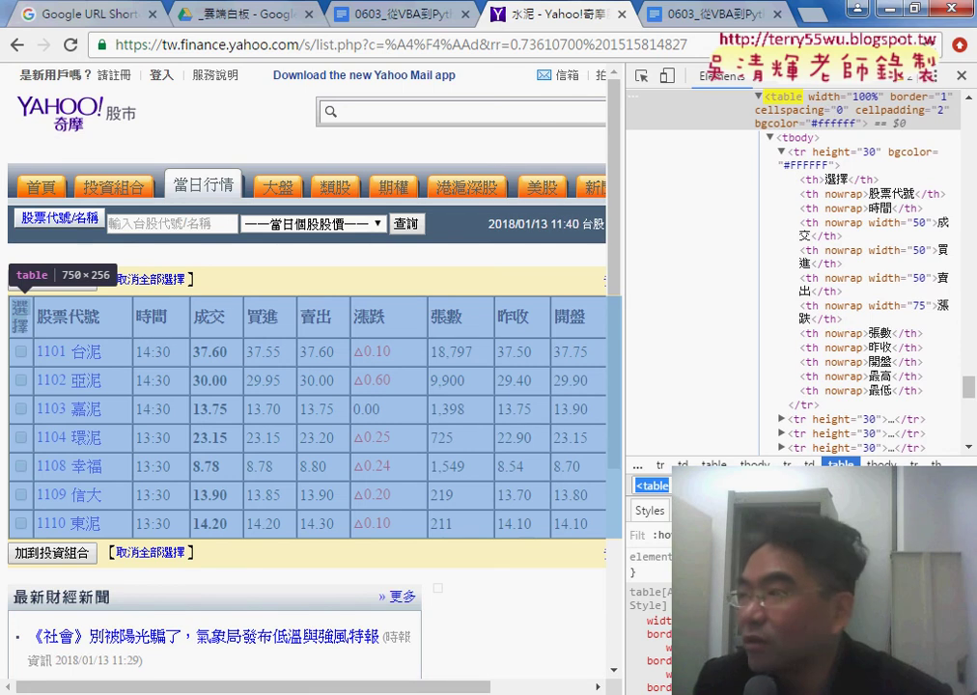
{"action": "left_click_drag", "start_coordinate": [698, 242], "coordinate": [696, 273]}
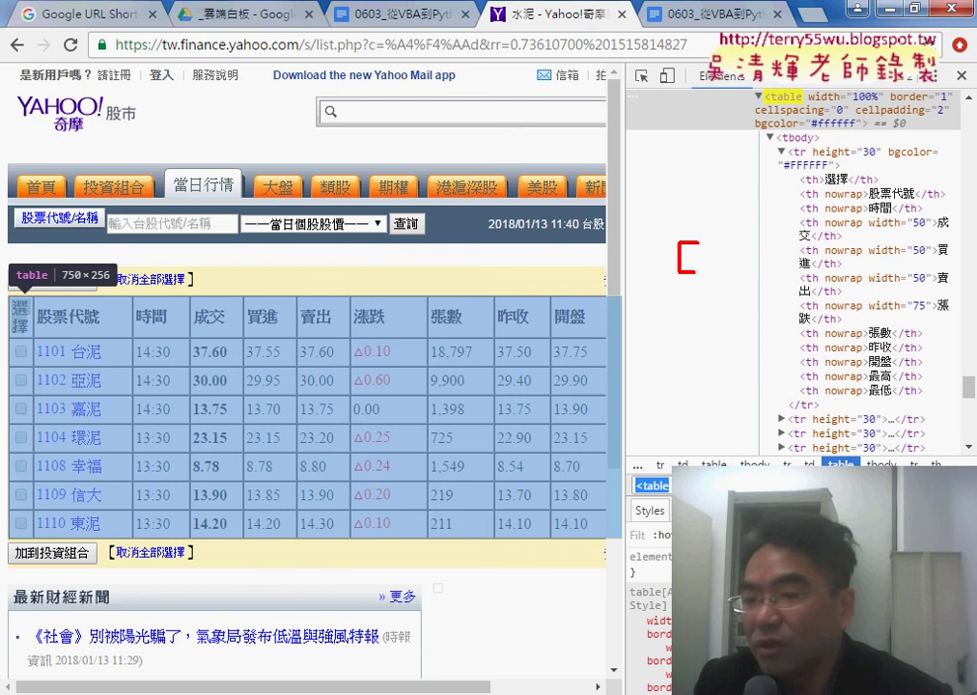
{"action": "mouse_move", "coordinate": [723, 243]}
{"action": "left_mouse_down"}
{"action": "mouse_move", "coordinate": [707, 275]}
{"action": "mouse_move", "coordinate": [742, 274]}
{"action": "left_mouse_up"}
{"action": "left_click_drag", "start_coordinate": [681, 283], "coordinate": [746, 281]}
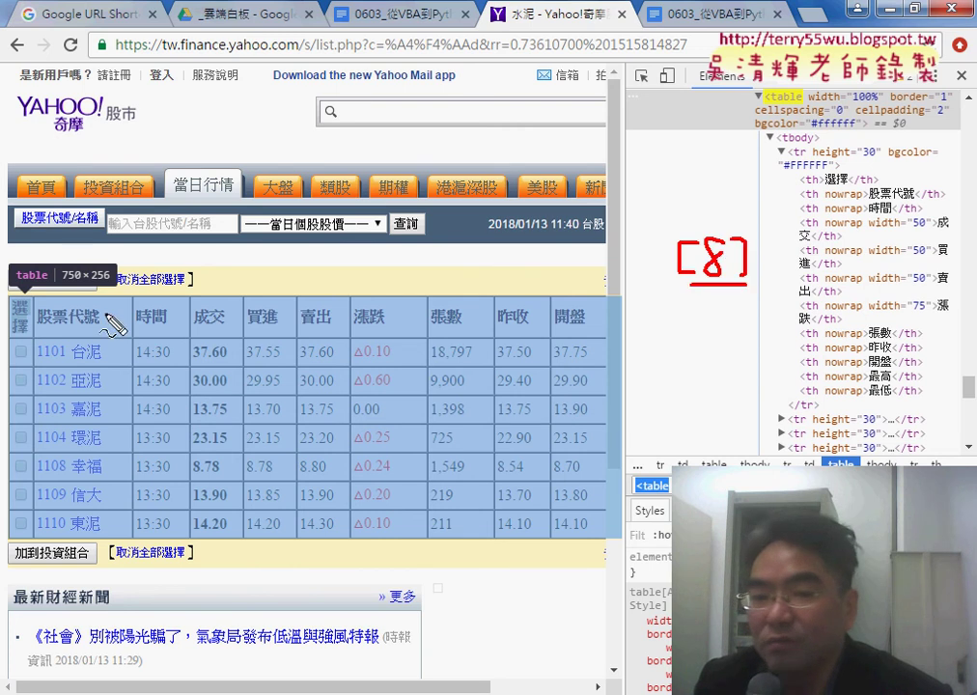
{"action": "left_click_drag", "start_coordinate": [8, 296], "coordinate": [27, 497]}
{"action": "left_click_drag", "start_coordinate": [73, 309], "coordinate": [116, 487]}
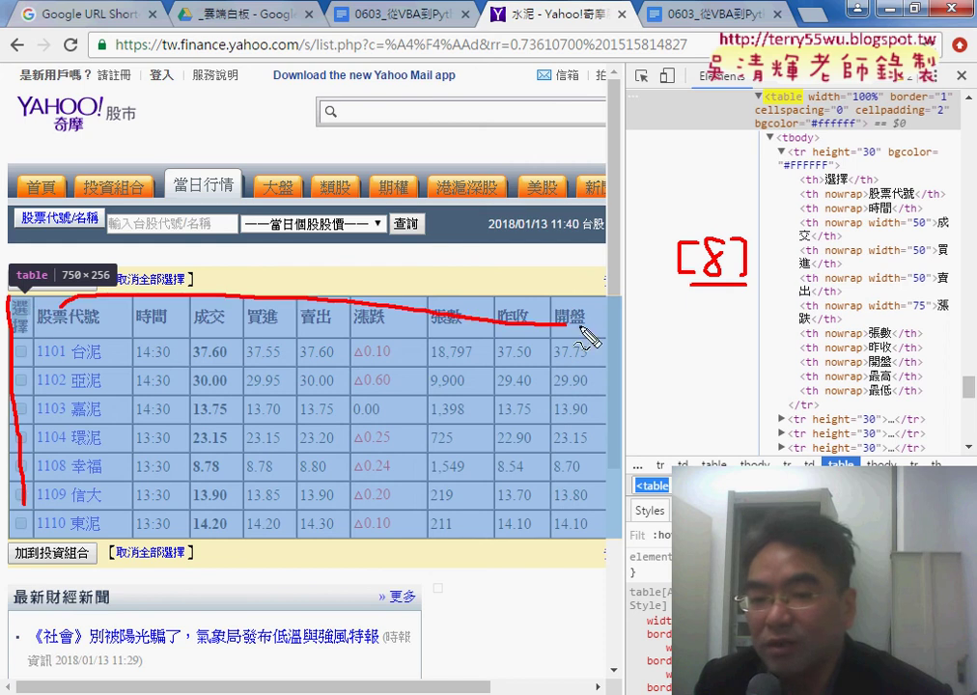
{"action": "left_click_drag", "start_coordinate": [430, 295], "coordinate": [657, 245]}
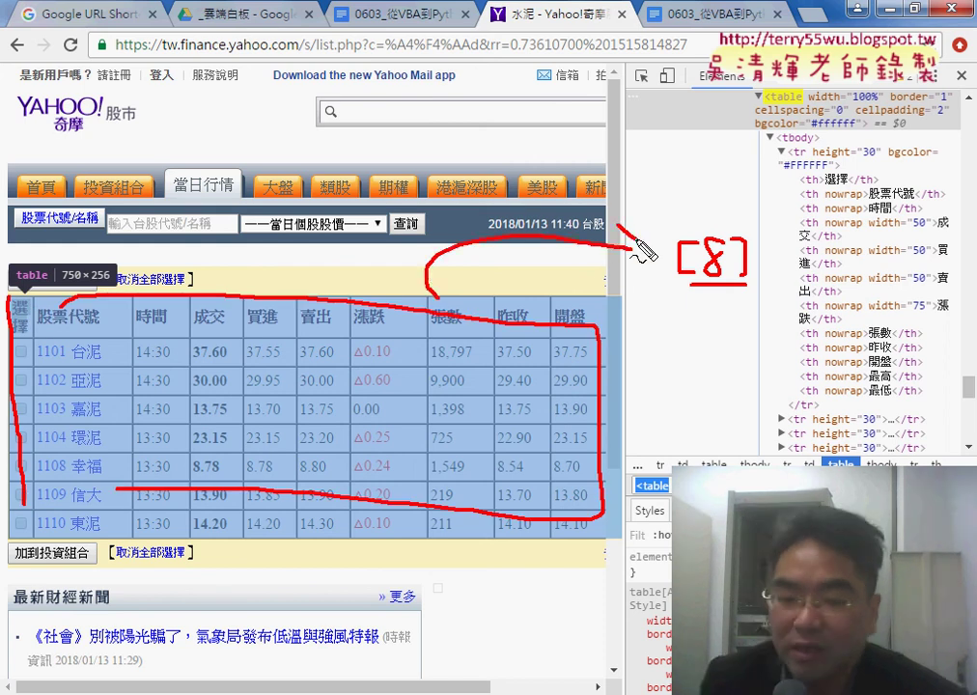
{"action": "key", "text": "Escape"}
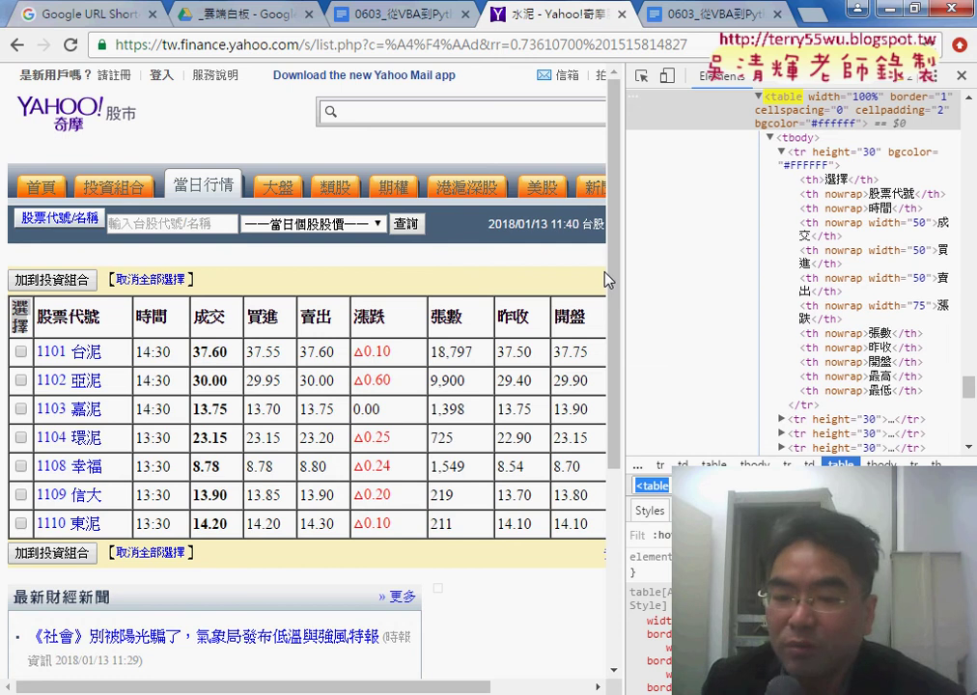
- In Eclipse, widen the code area and close lotto2, leaving read_yahoo.py open
{"action": "left_click", "coordinate": [317, 691]}
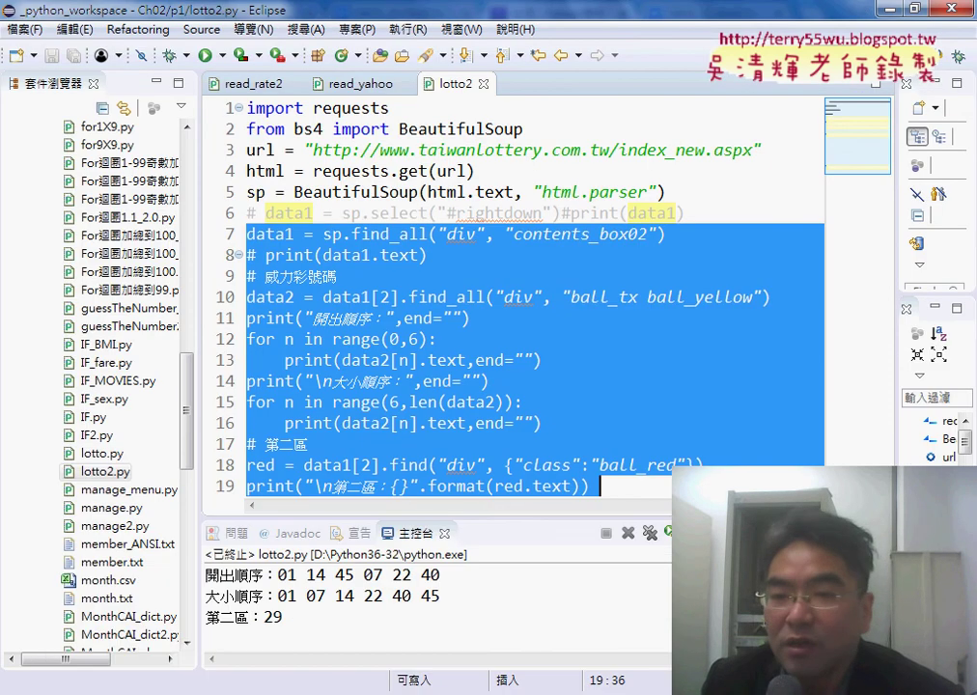
{"action": "left_click", "coordinate": [580, 234]}
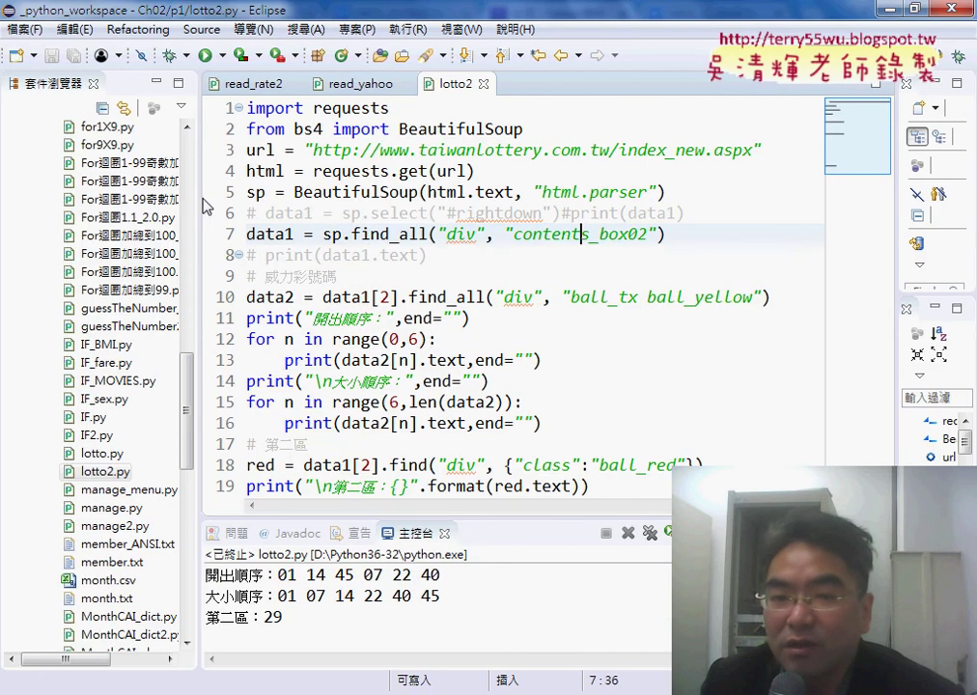
{"action": "mouse_move", "coordinate": [200, 199]}
{"action": "left_mouse_down"}
{"action": "mouse_move", "coordinate": [145, 199]}
{"action": "mouse_move", "coordinate": [158, 197]}
{"action": "left_mouse_up"}
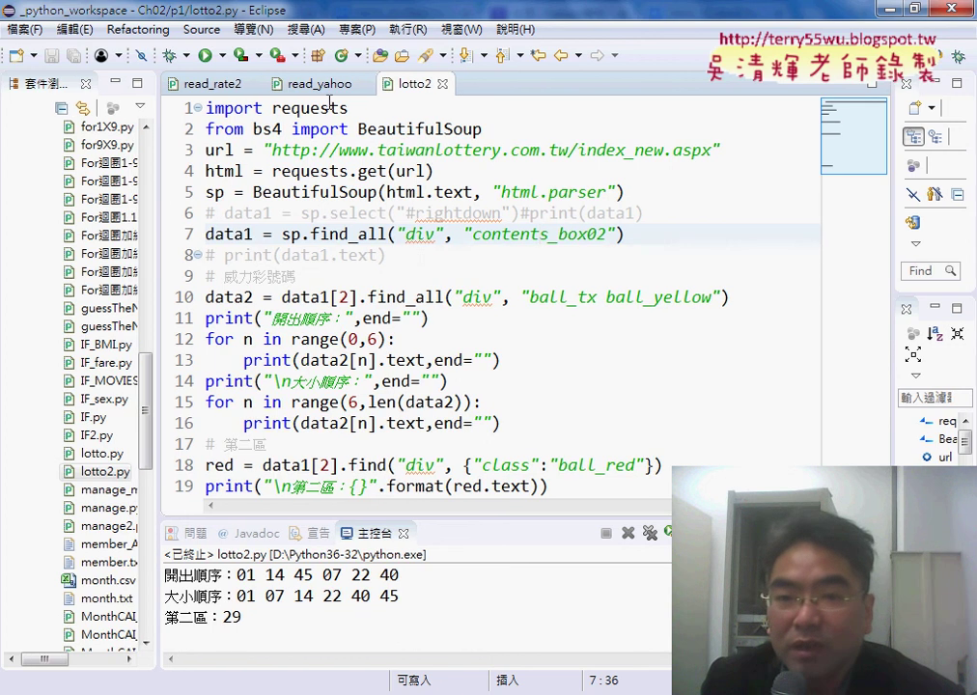
{"action": "left_click", "coordinate": [319, 84]}
{"action": "left_click", "coordinate": [444, 84]}
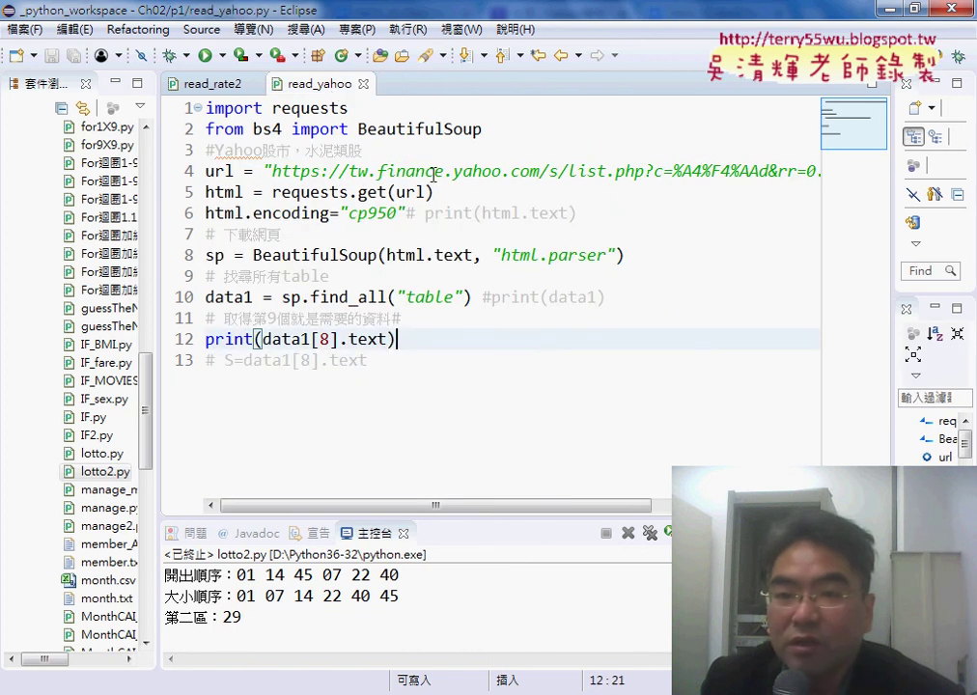
- Review the imports, Yahoo URL and requests.get lines, then change cp950 to utf-8
{"action": "left_click_drag", "start_coordinate": [504, 128], "coordinate": [165, 90]}
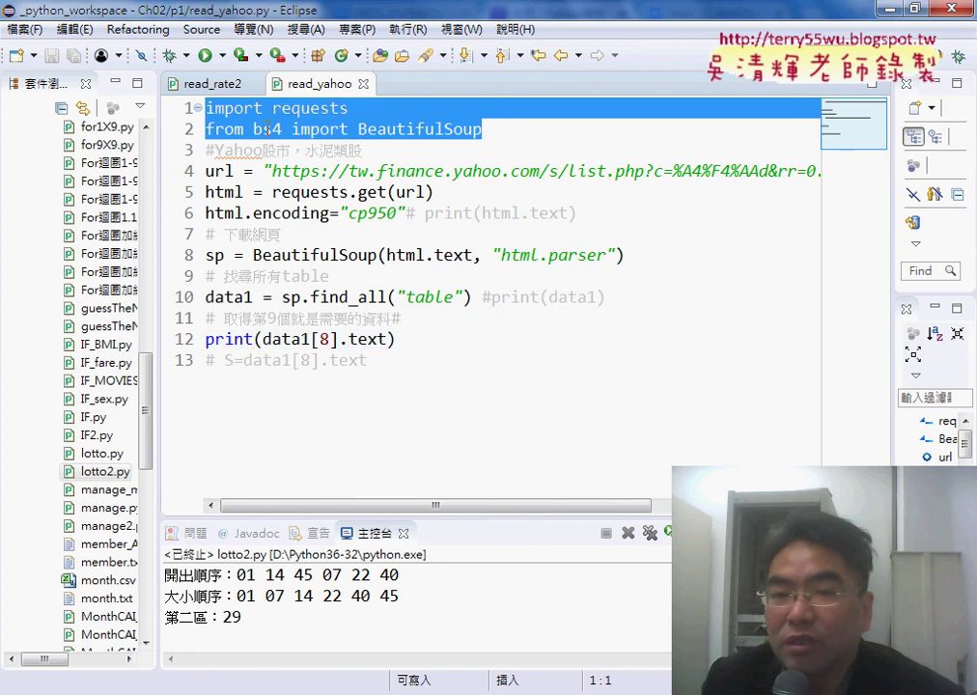
{"action": "left_click_drag", "start_coordinate": [271, 171], "coordinate": [819, 171]}
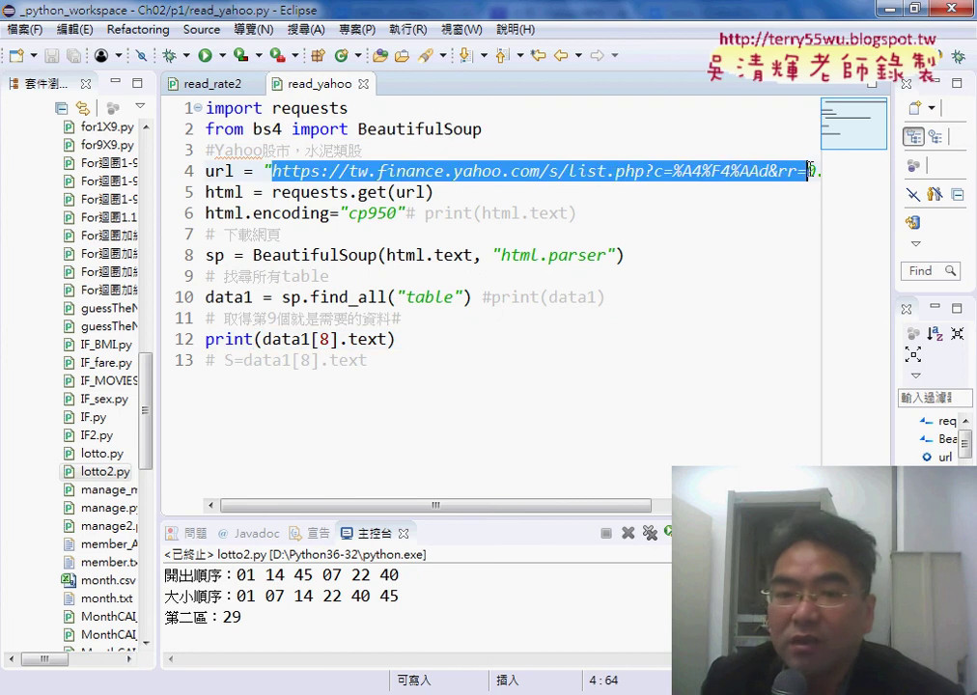
{"action": "left_click_drag", "start_coordinate": [310, 192], "coordinate": [388, 192]}
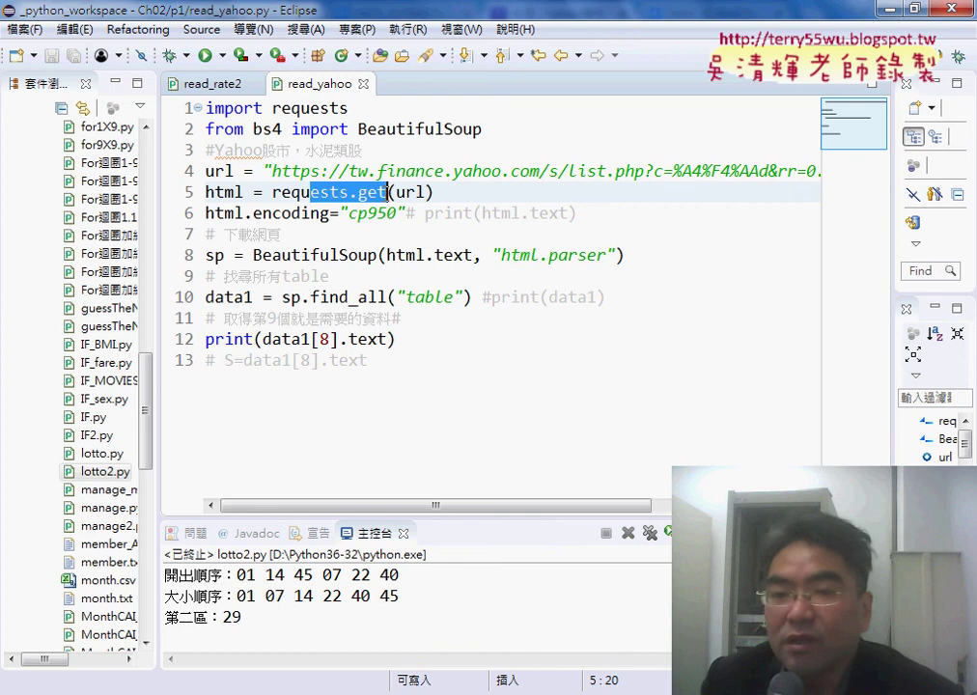
{"action": "left_click", "coordinate": [582, 213]}
{"action": "double_click", "coordinate": [351, 213]}
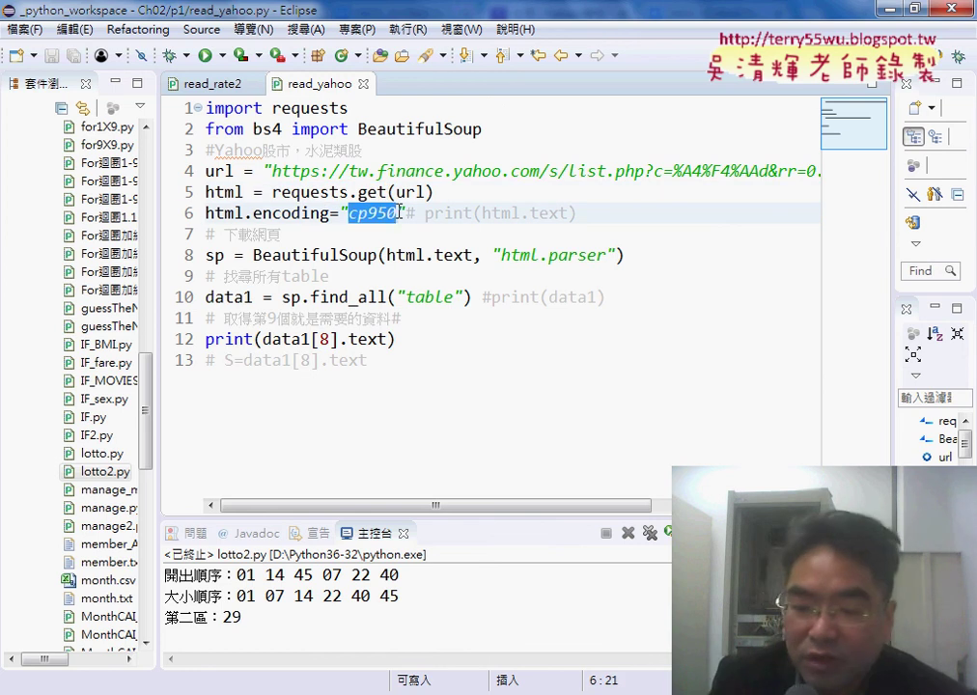
{"action": "type", "text": "u"}
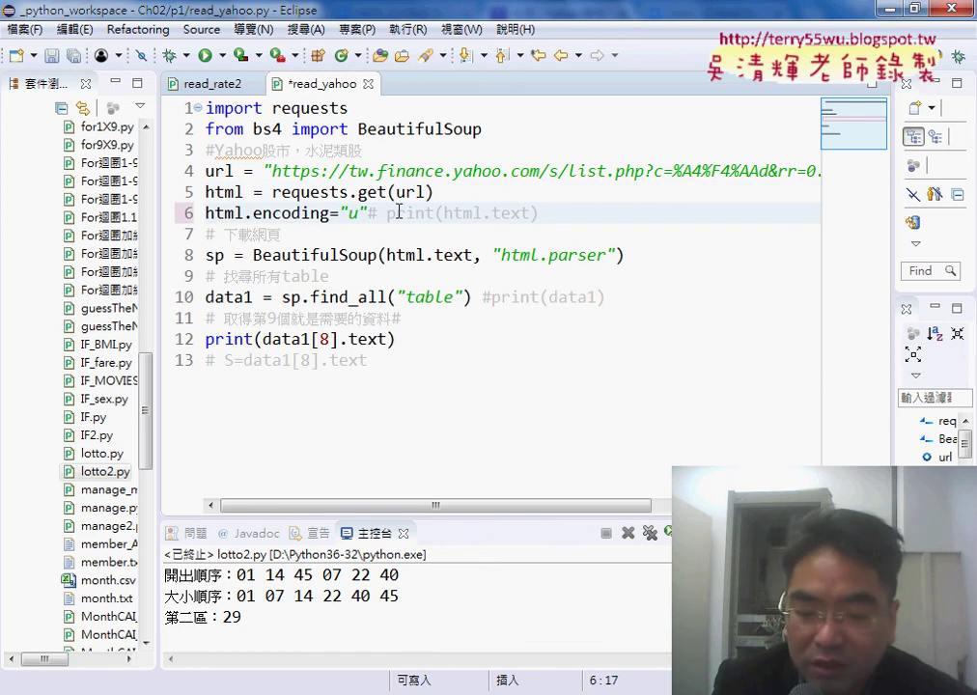
{"action": "type", "text": "tf"}
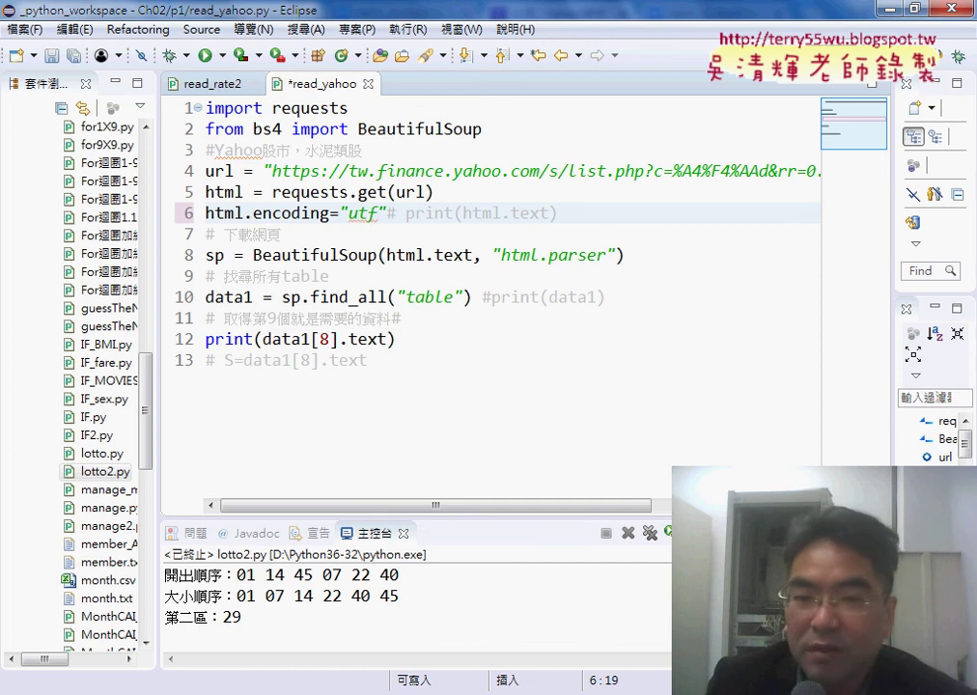
{"action": "type", "text": "-8"}
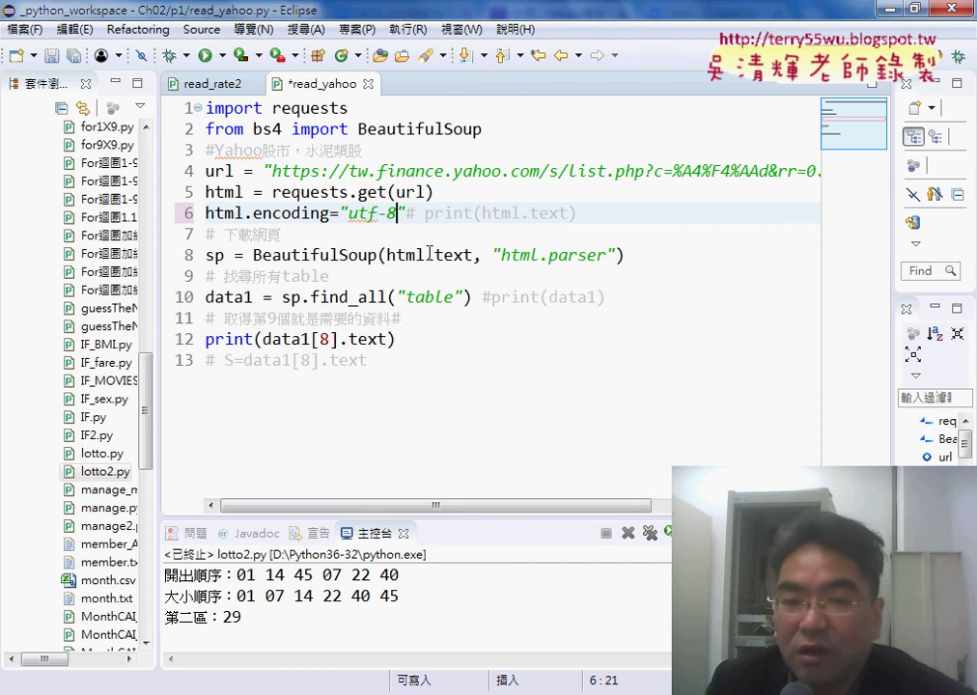
- Review the BeautifulSoup html.parser call, the find_all("table") argument and the [8] index
{"action": "left_click_drag", "start_coordinate": [266, 268], "coordinate": [428, 260]}
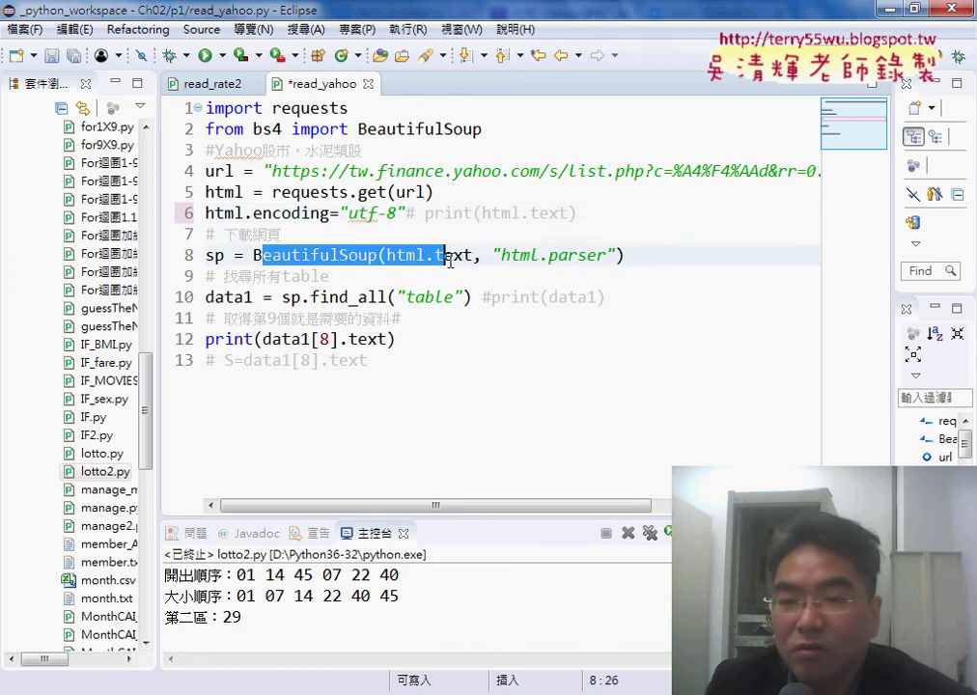
{"action": "left_click", "coordinate": [633, 254]}
{"action": "left_click_drag", "start_coordinate": [632, 254], "coordinate": [483, 255]}
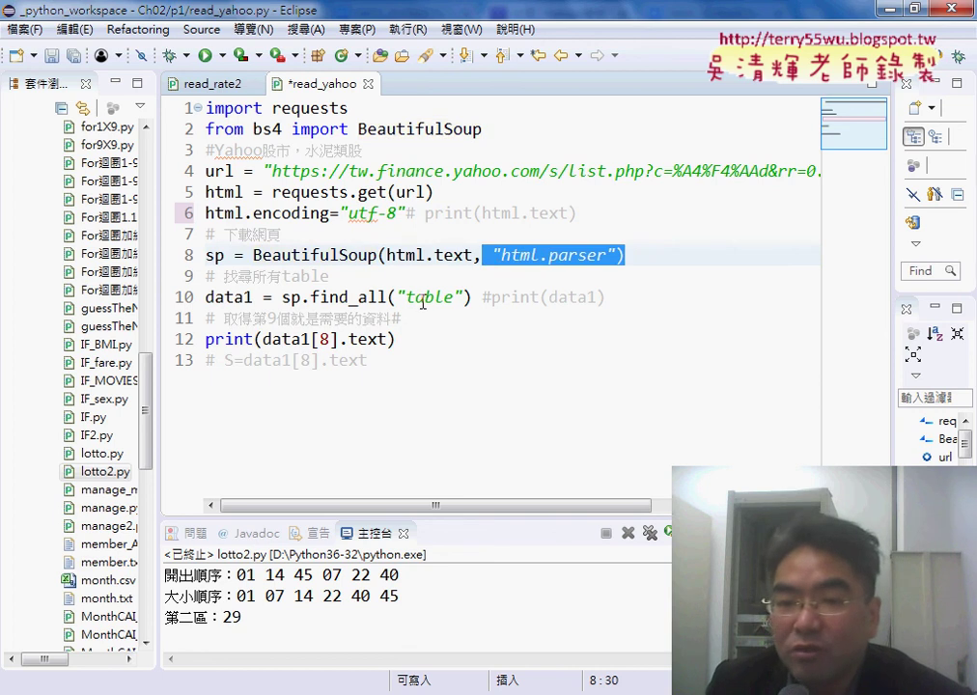
{"action": "left_click", "coordinate": [637, 293]}
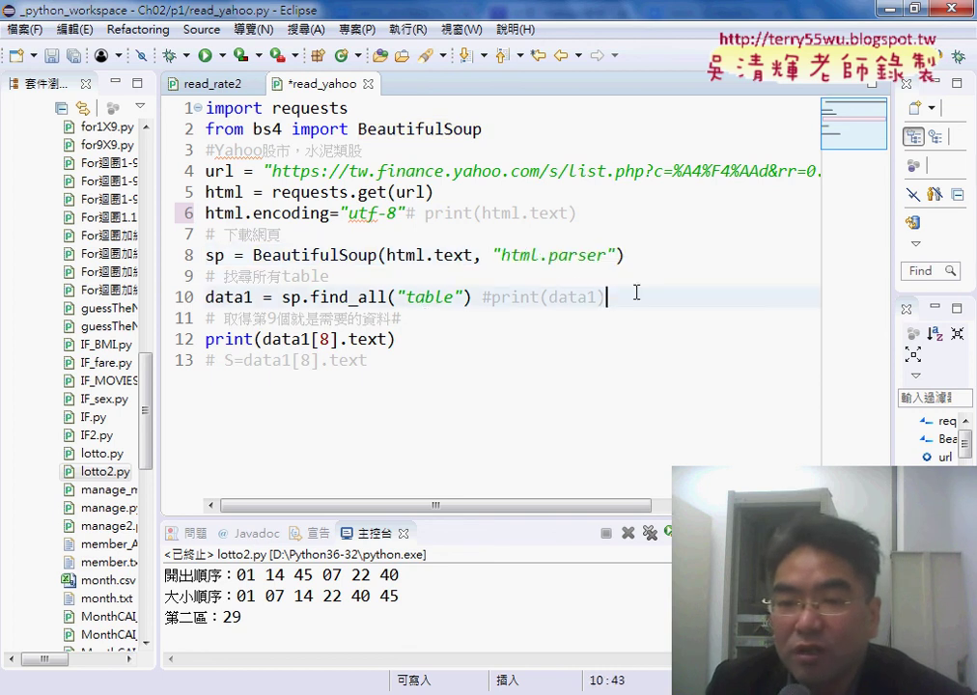
{"action": "double_click", "coordinate": [465, 298]}
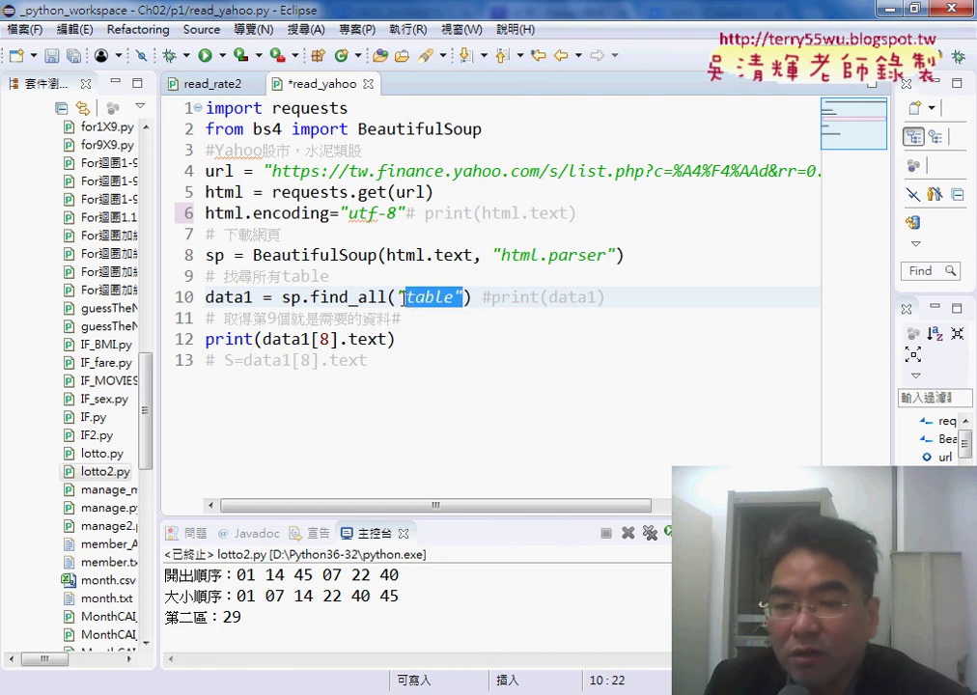
{"action": "left_click", "coordinate": [467, 298]}
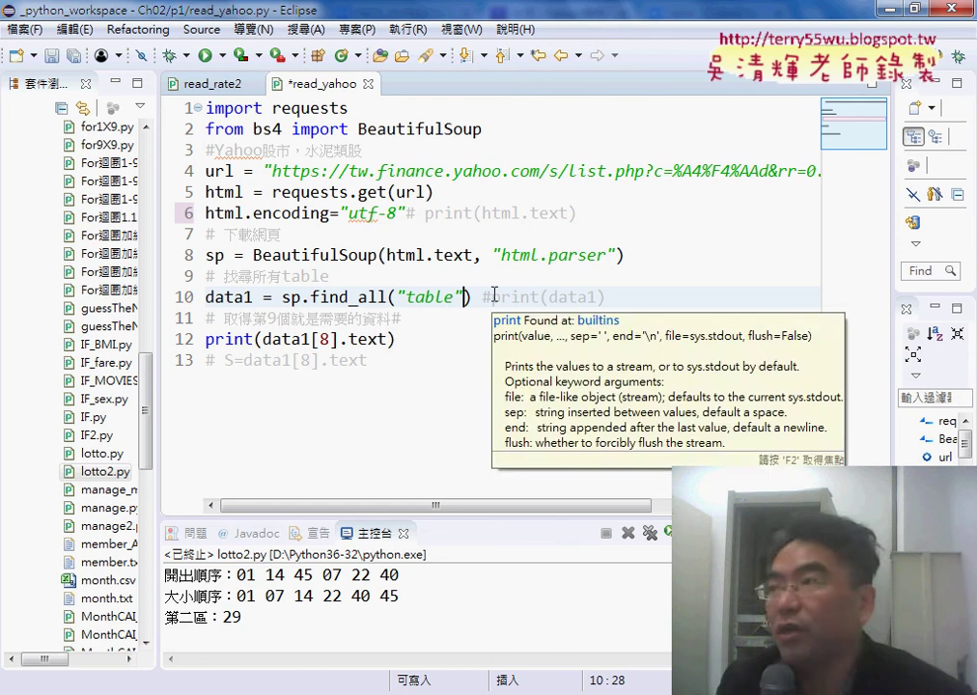
{"action": "type", "text": ","}
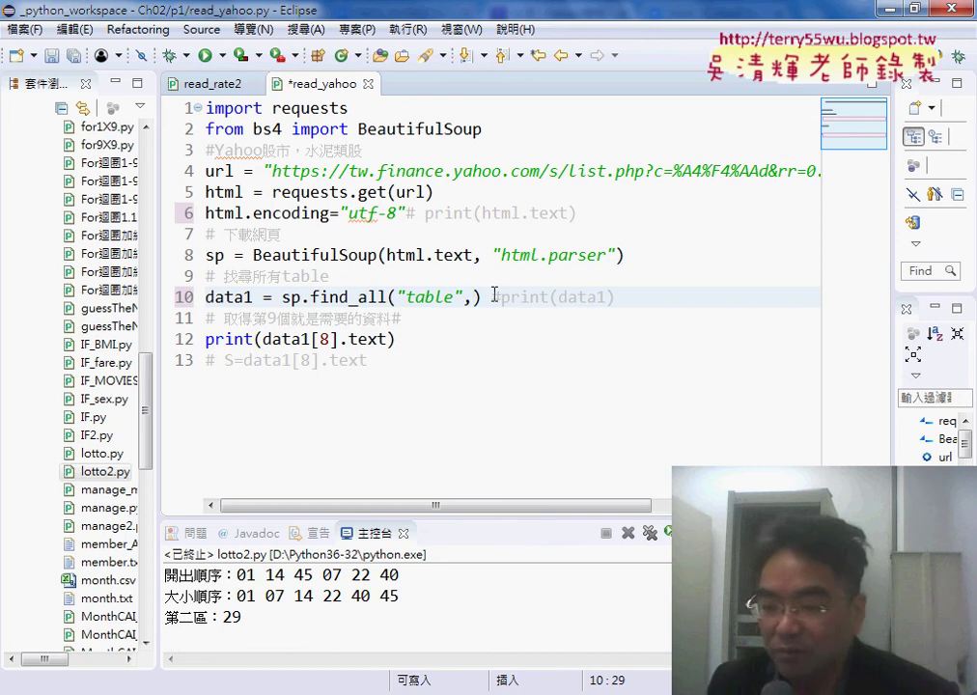
{"action": "key", "text": "BackSpace"}
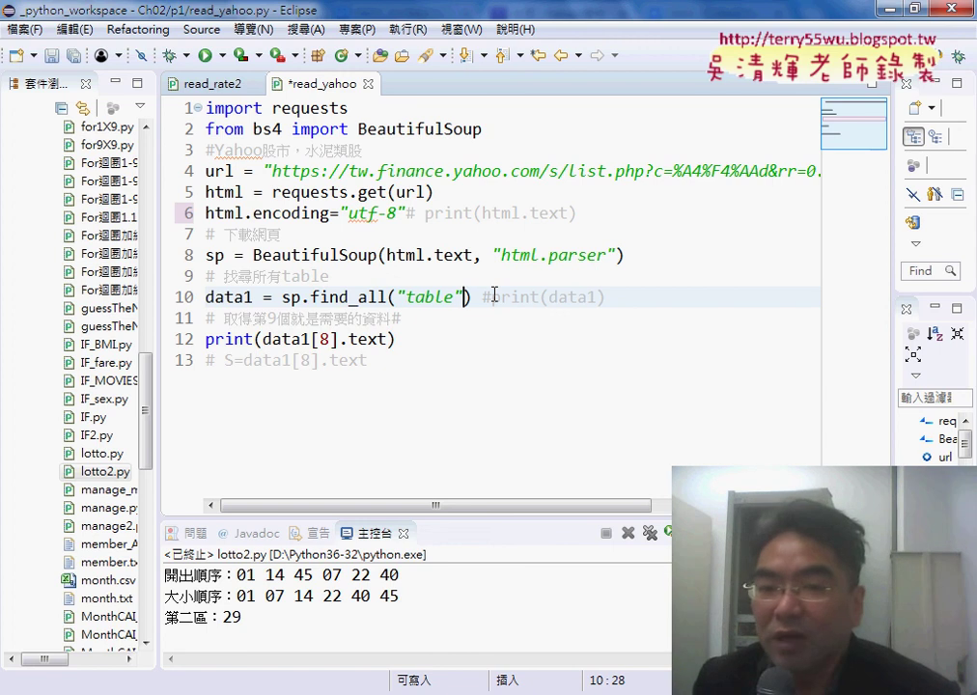
{"action": "left_click_drag", "start_coordinate": [339, 339], "coordinate": [312, 339]}
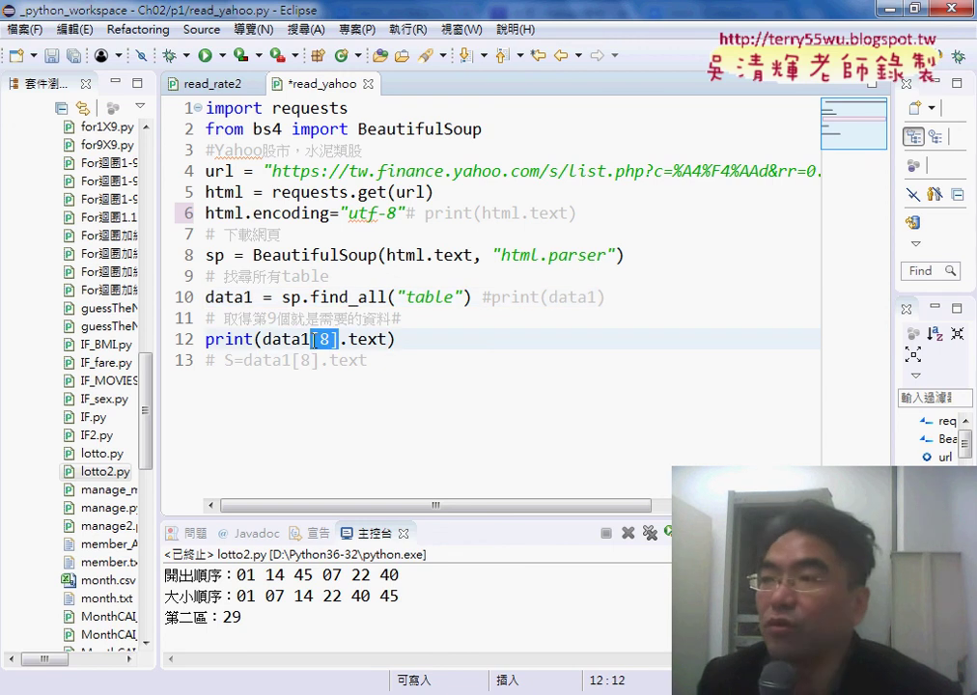
- Save and run read_yahoo.py with utf-8, enlarge the console to inspect the garbled output, and select 'utf-8'
{"action": "left_click", "coordinate": [206, 56]}
{"action": "key", "text": "Return"}
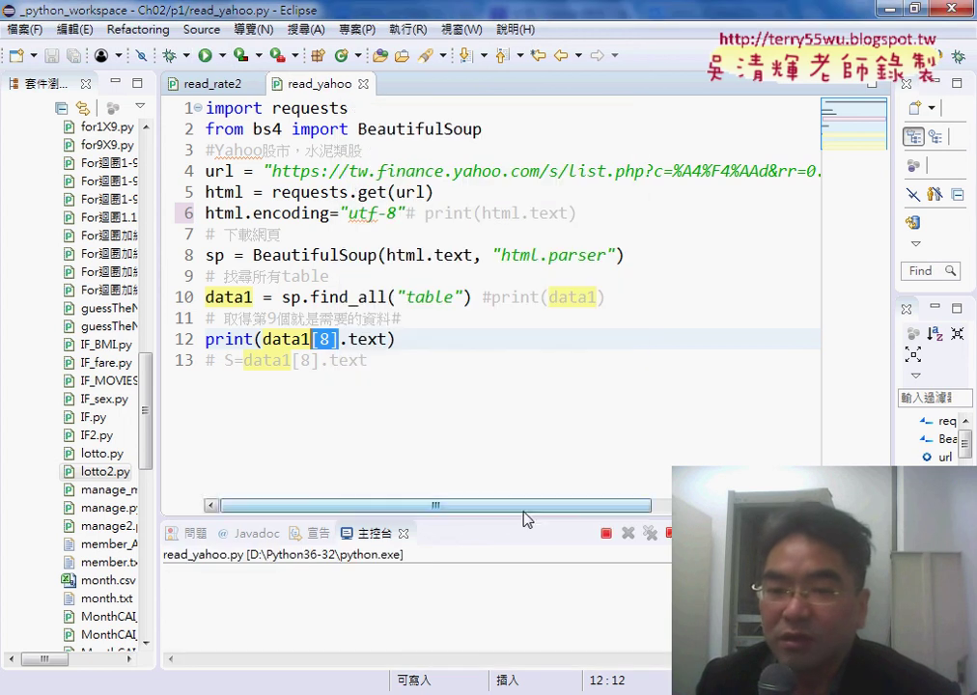
{"action": "left_click_drag", "start_coordinate": [523, 519], "coordinate": [519, 377]}
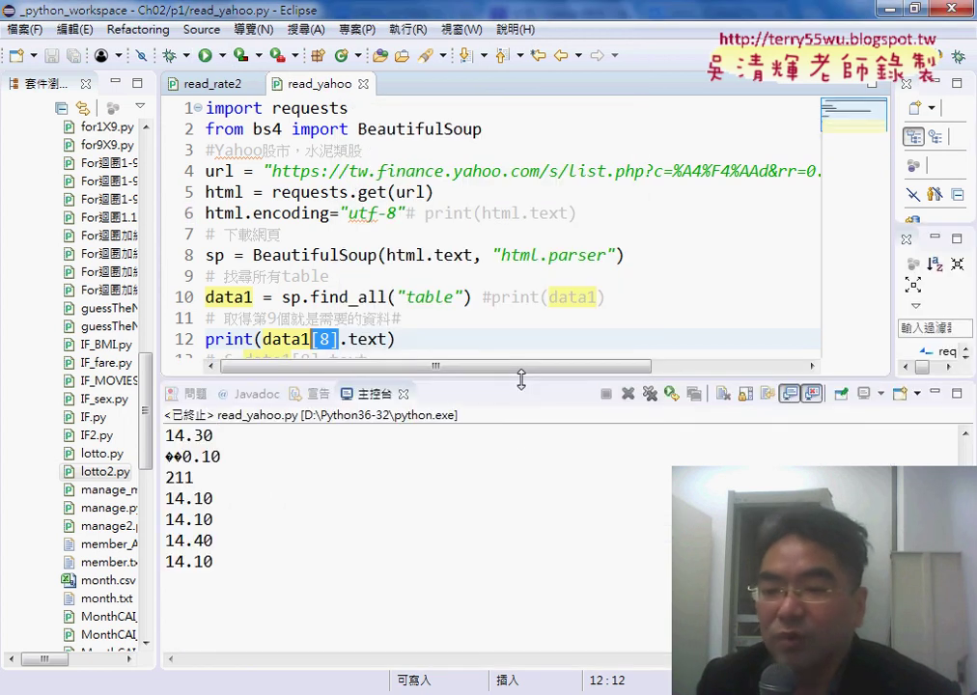
{"action": "left_click_drag", "start_coordinate": [966, 657], "coordinate": [971, 447]}
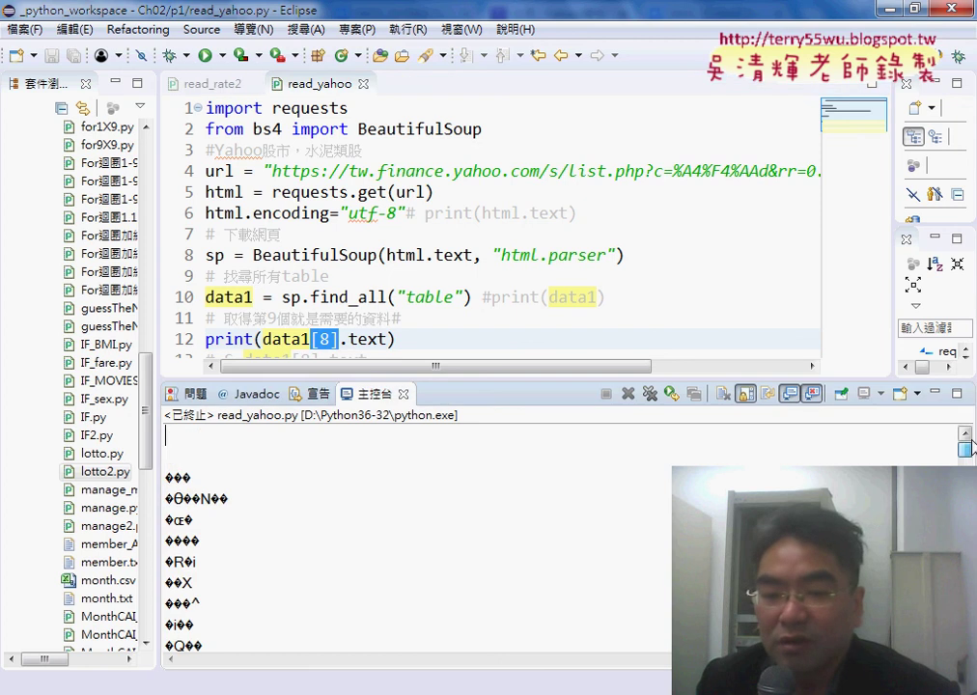
{"action": "left_click_drag", "start_coordinate": [234, 488], "coordinate": [146, 485]}
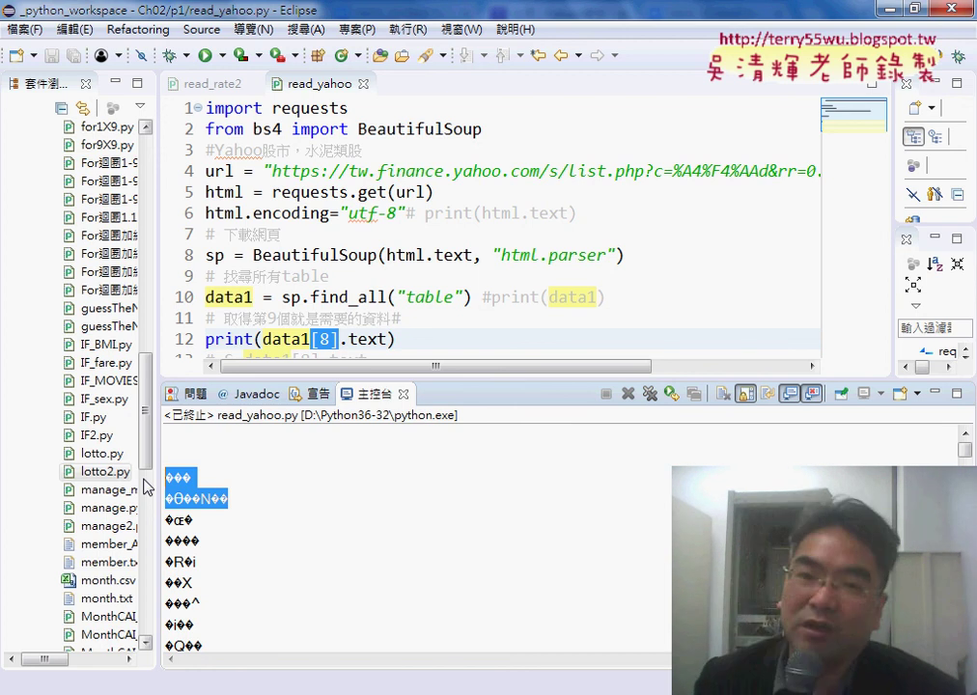
{"action": "double_click", "coordinate": [379, 212]}
- Change line 6's encoding value to cp950, then return to the Yahoo page in Chrome
{"action": "type", "text": "b"}
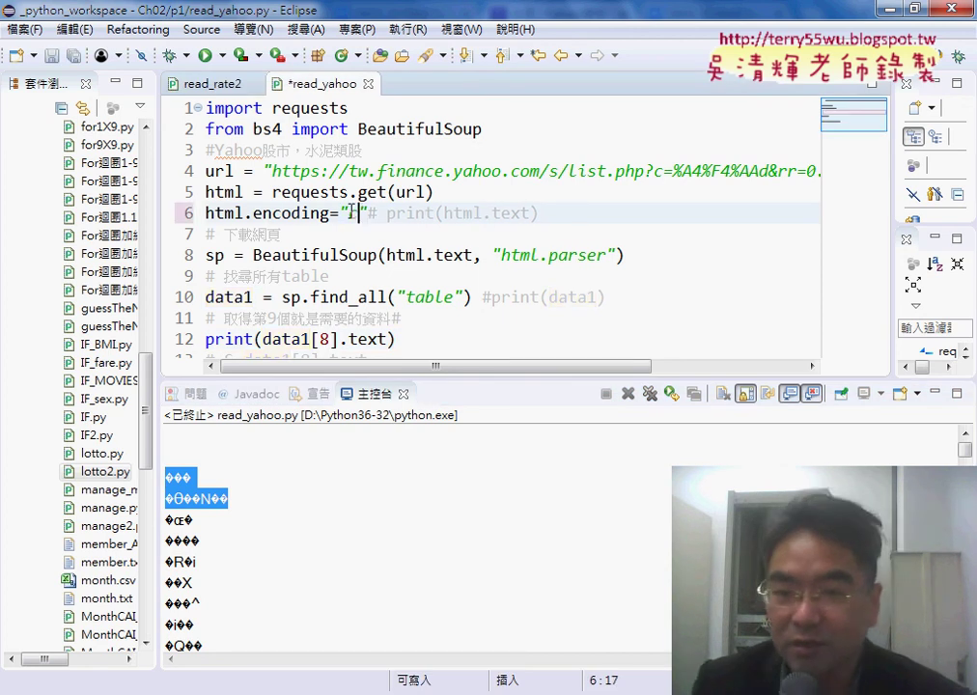
{"action": "type", "text": "p95"}
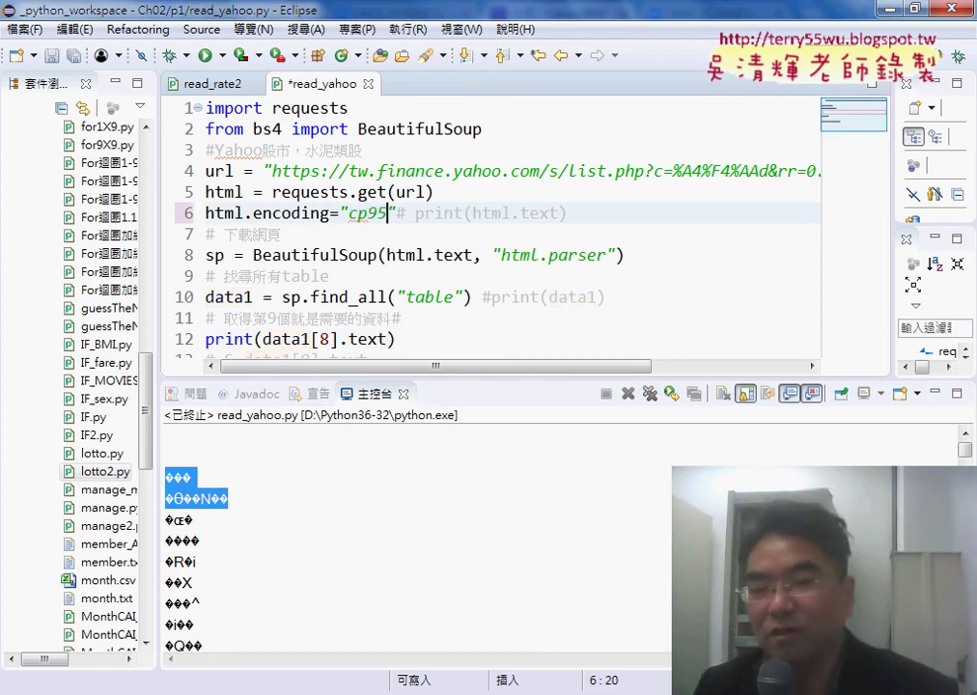
{"action": "type", "text": "0"}
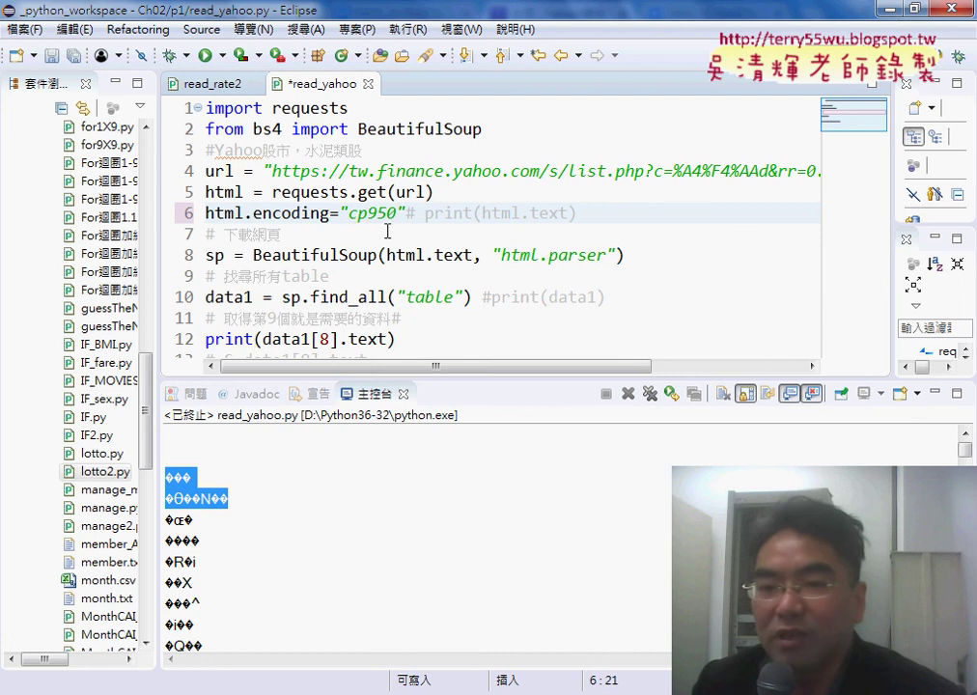
{"action": "left_click_drag", "start_coordinate": [350, 213], "coordinate": [369, 214]}
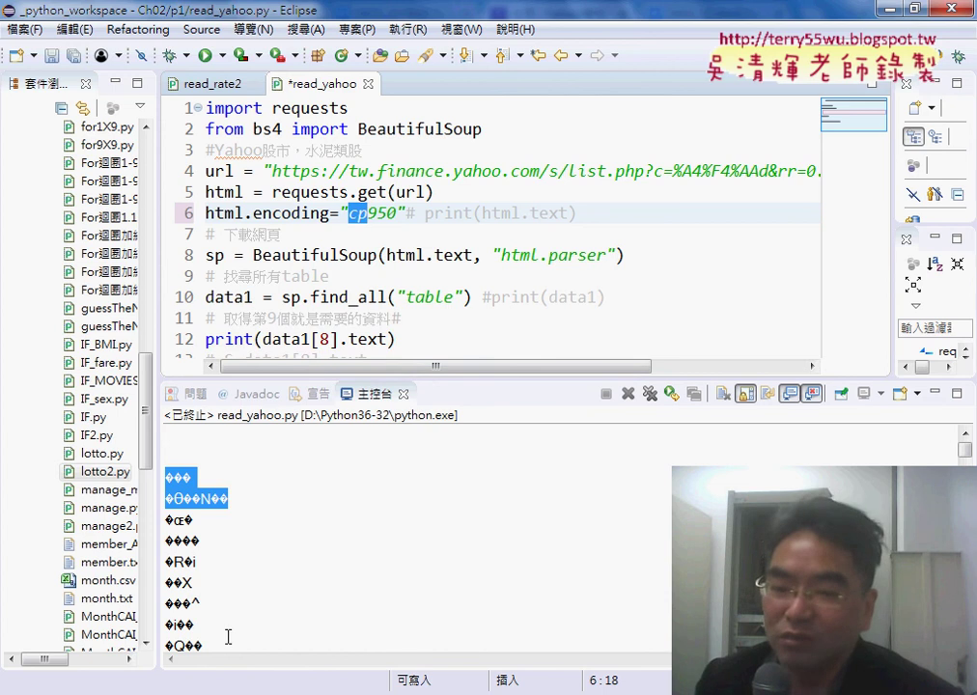
{"action": "key", "text": "alt+Tab"}
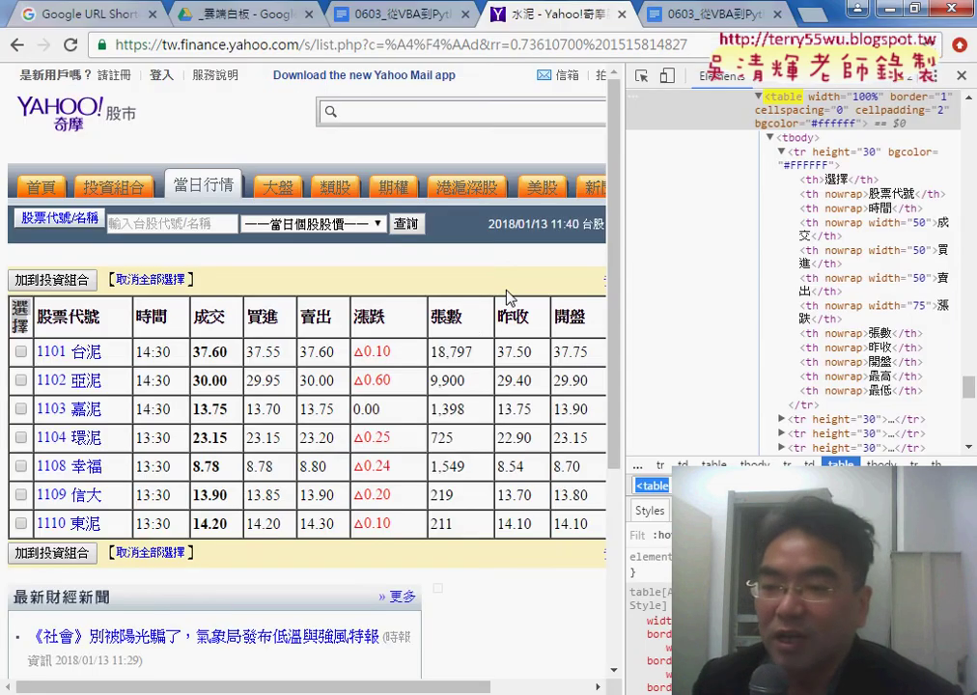
- Enlarge DevTools and expand the page's <head> element in Elements
{"action": "left_click_drag", "start_coordinate": [969, 386], "coordinate": [966, 90]}
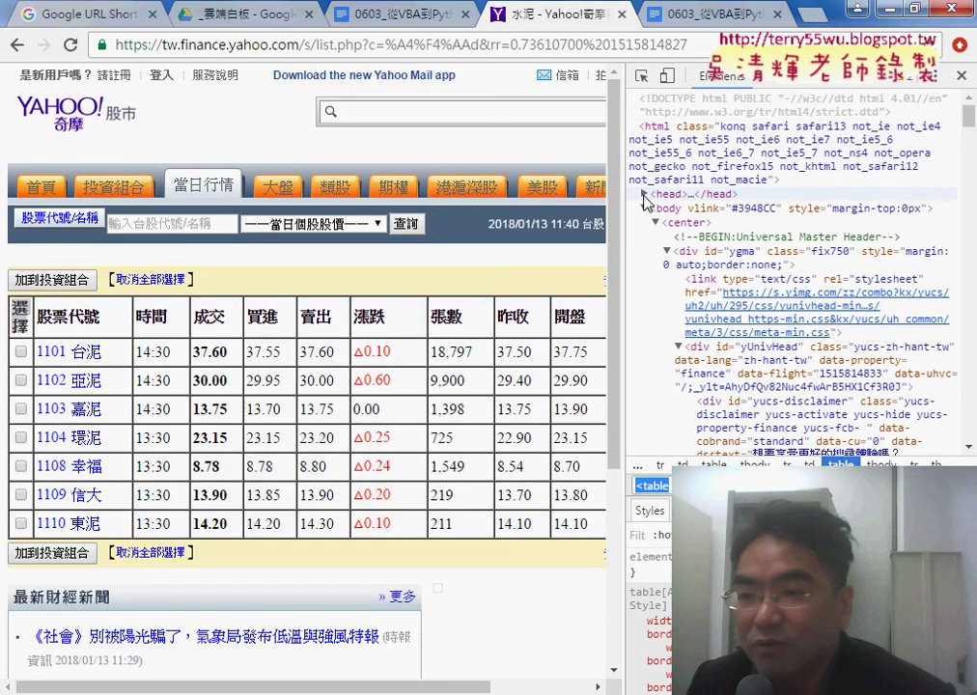
{"action": "left_click", "coordinate": [644, 196]}
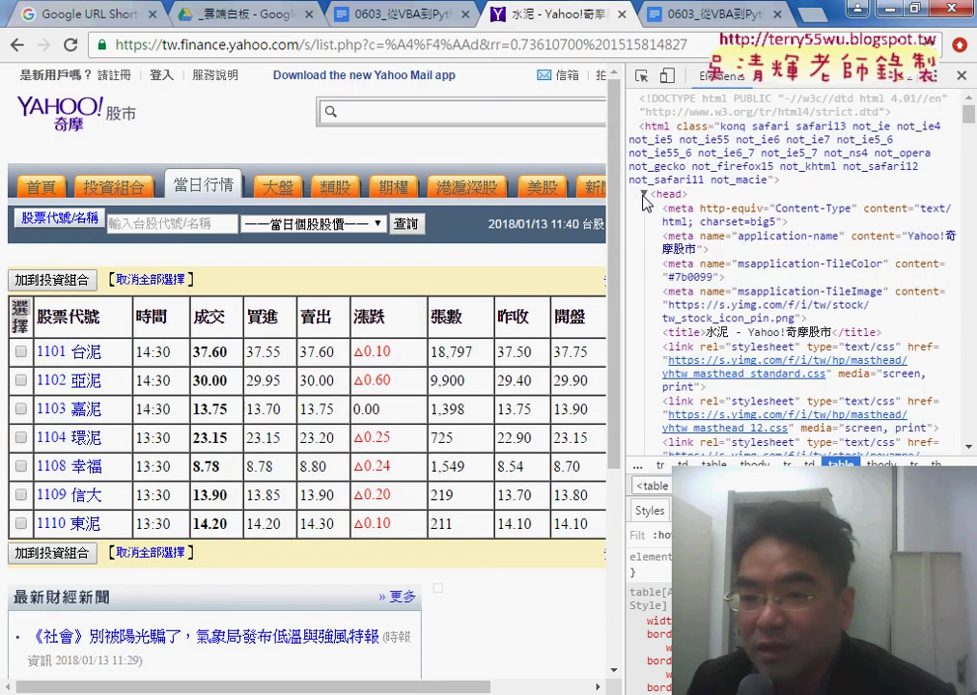
{"action": "left_click", "coordinate": [644, 195]}
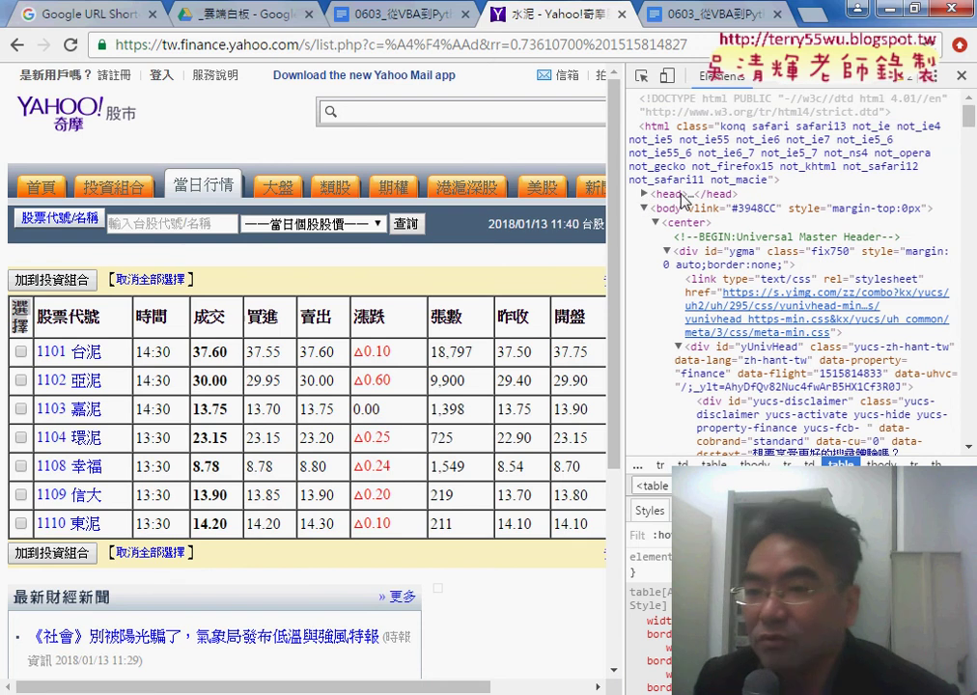
{"action": "left_click", "coordinate": [676, 194]}
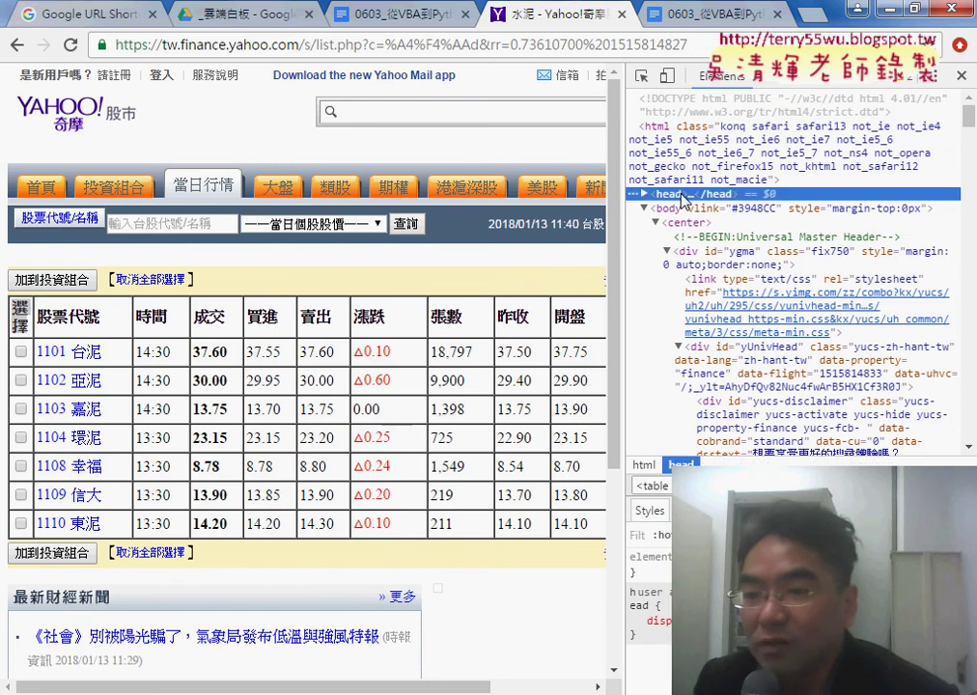
{"action": "left_click", "coordinate": [644, 195]}
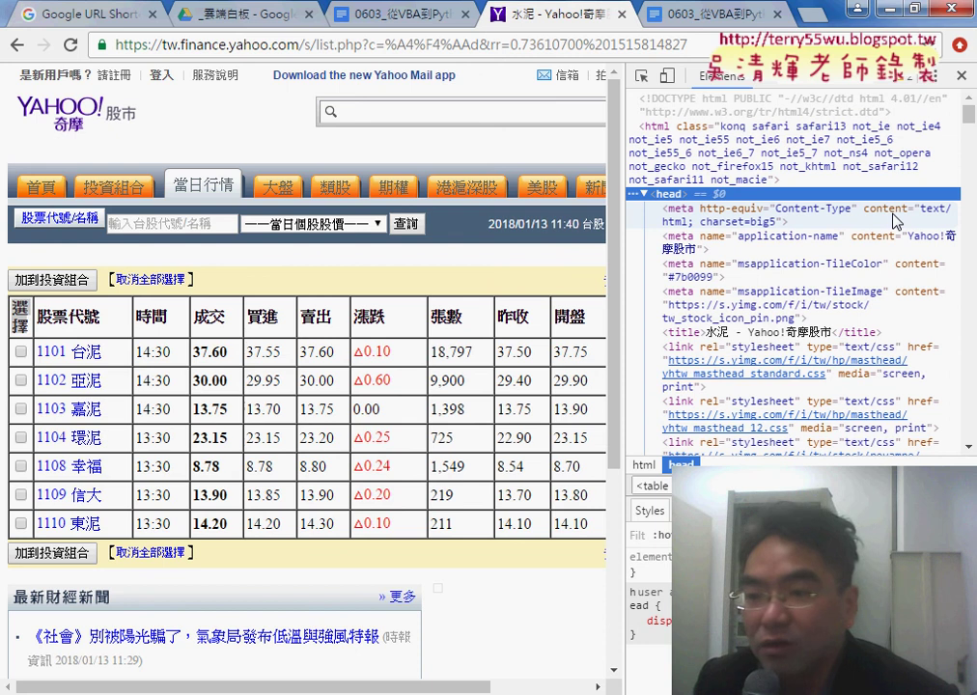
- Highlight charset=big5 in the Content-Type meta tag, then close DevTools
{"action": "left_click", "coordinate": [896, 221]}
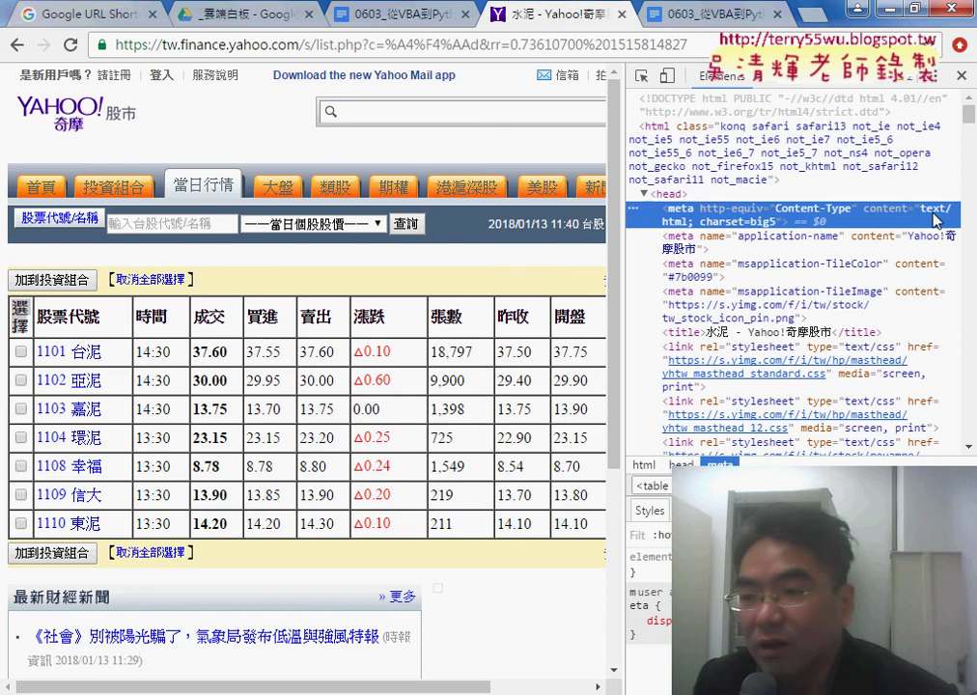
{"action": "double_click", "coordinate": [933, 211]}
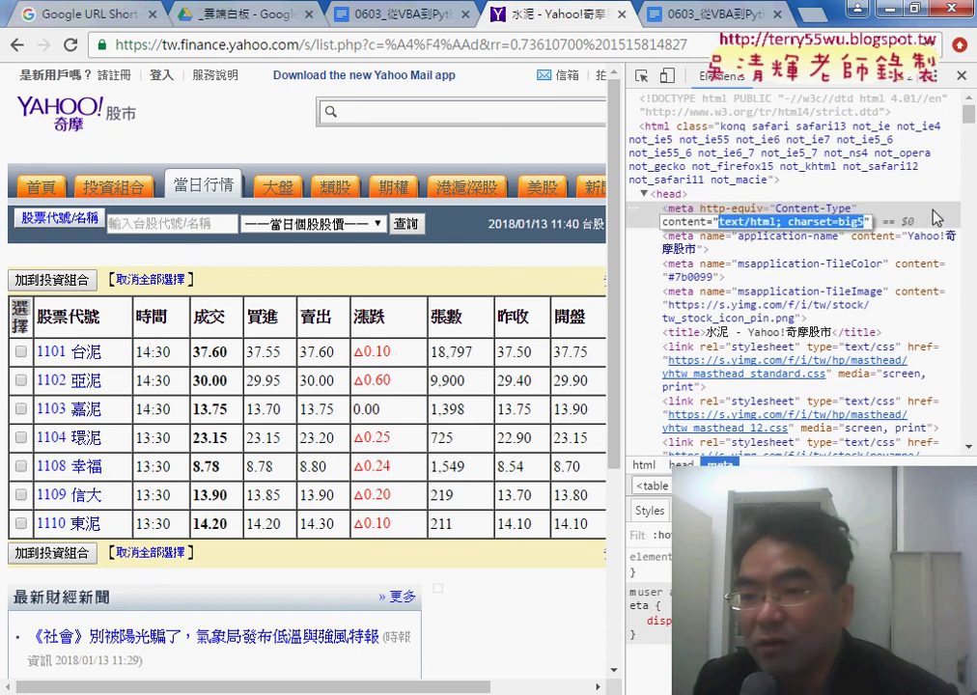
{"action": "left_click", "coordinate": [789, 222]}
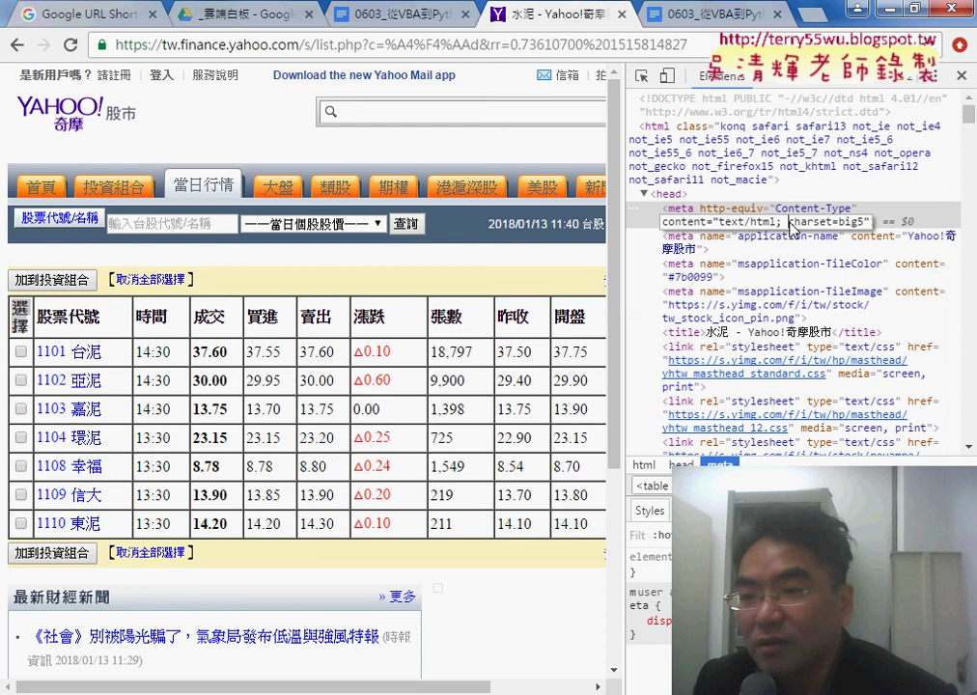
{"action": "left_click_drag", "start_coordinate": [789, 222], "coordinate": [866, 223]}
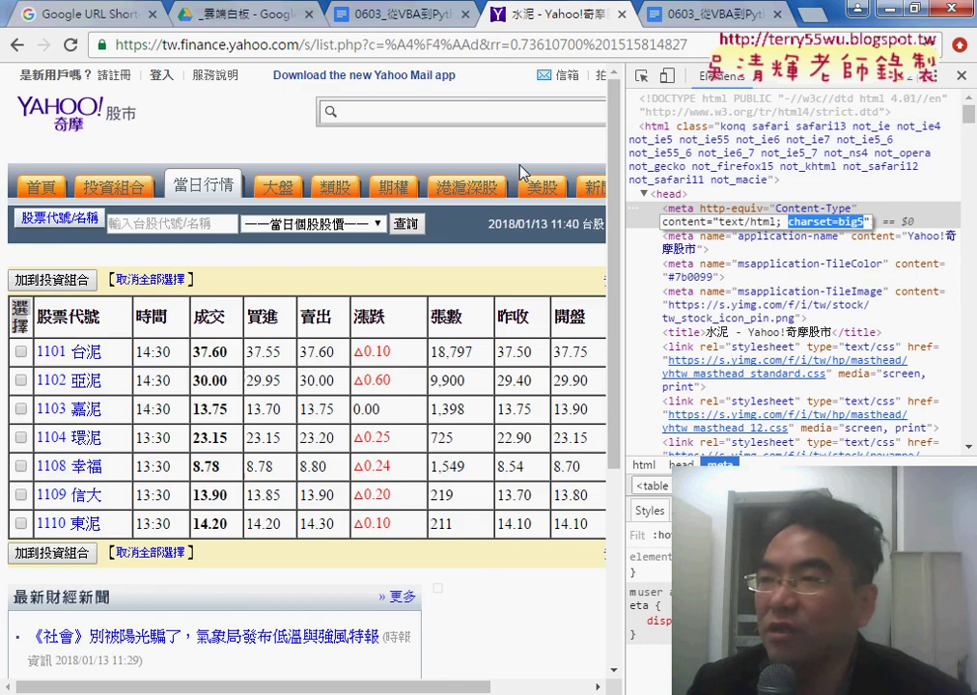
{"action": "left_click", "coordinate": [522, 161]}
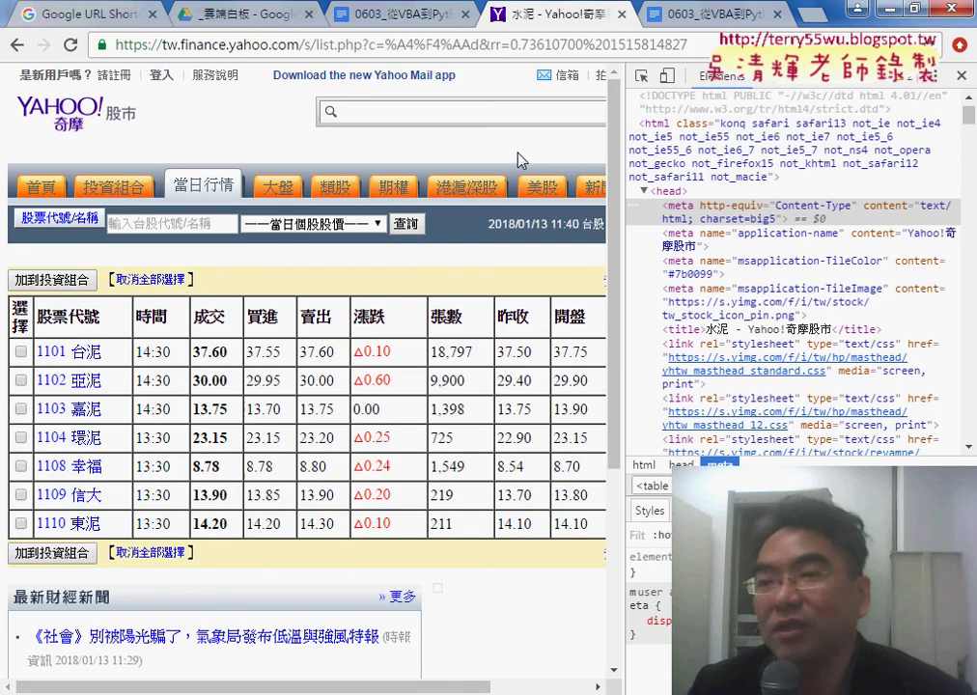
{"action": "left_click", "coordinate": [961, 74]}
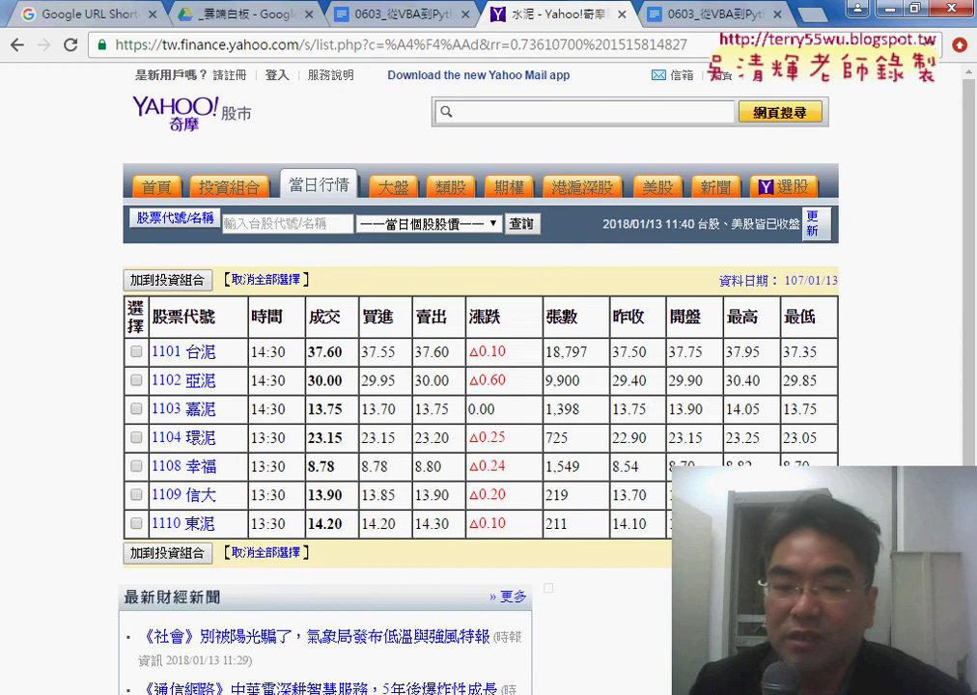
- Save and run read_yahoo.py in Eclipse with cp950, enlarging the console
{"action": "key", "text": "alt+Tab"}
{"action": "left_click", "coordinate": [373, 233]}
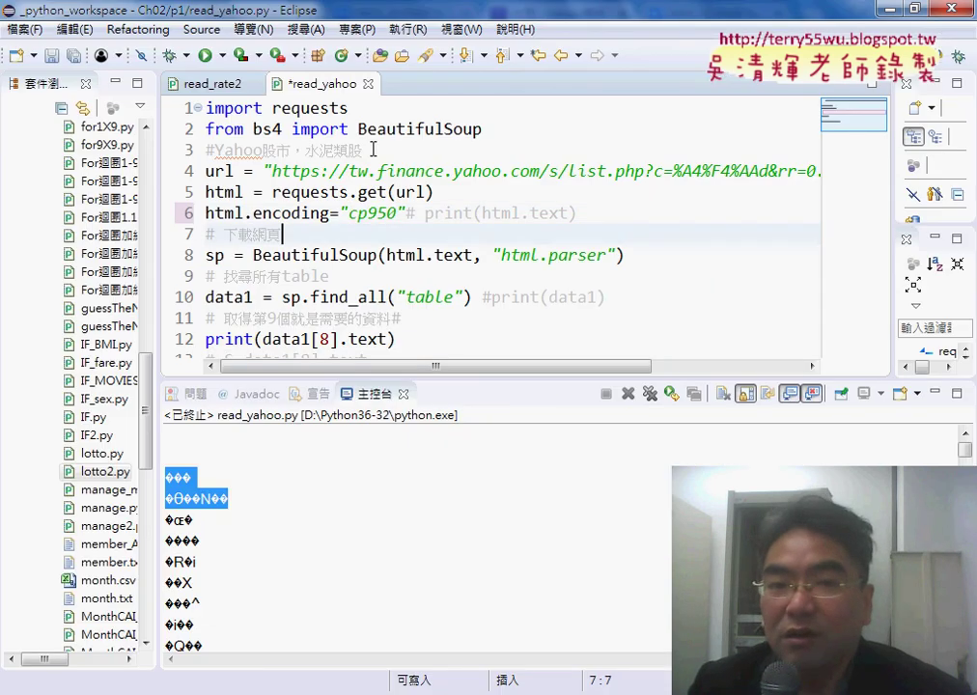
{"action": "left_click", "coordinate": [204, 55]}
{"action": "left_click", "coordinate": [478, 433]}
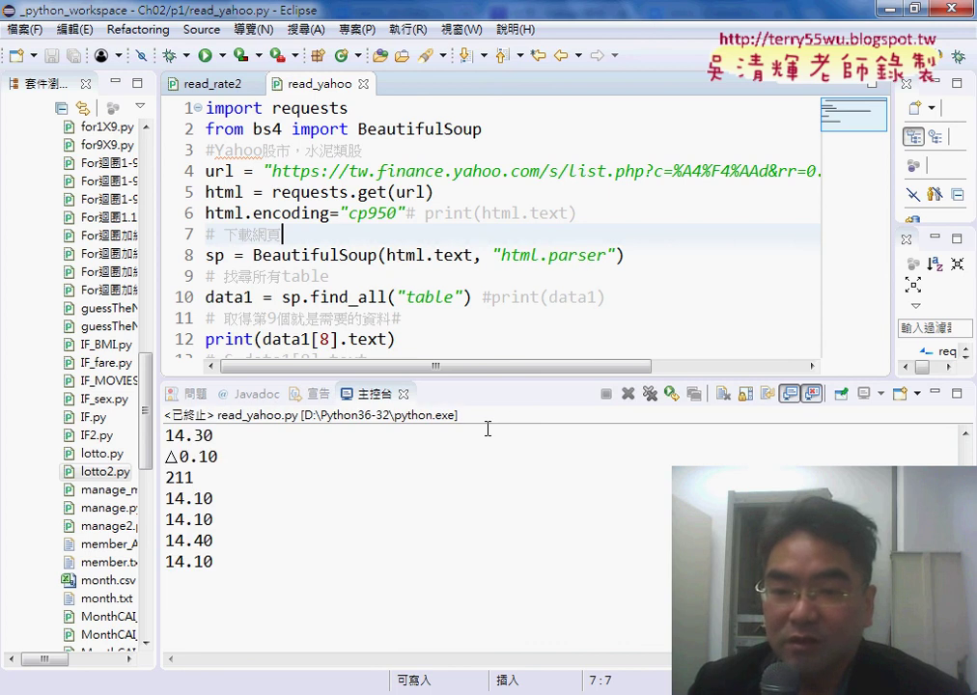
{"action": "left_click_drag", "start_coordinate": [500, 383], "coordinate": [497, 151]}
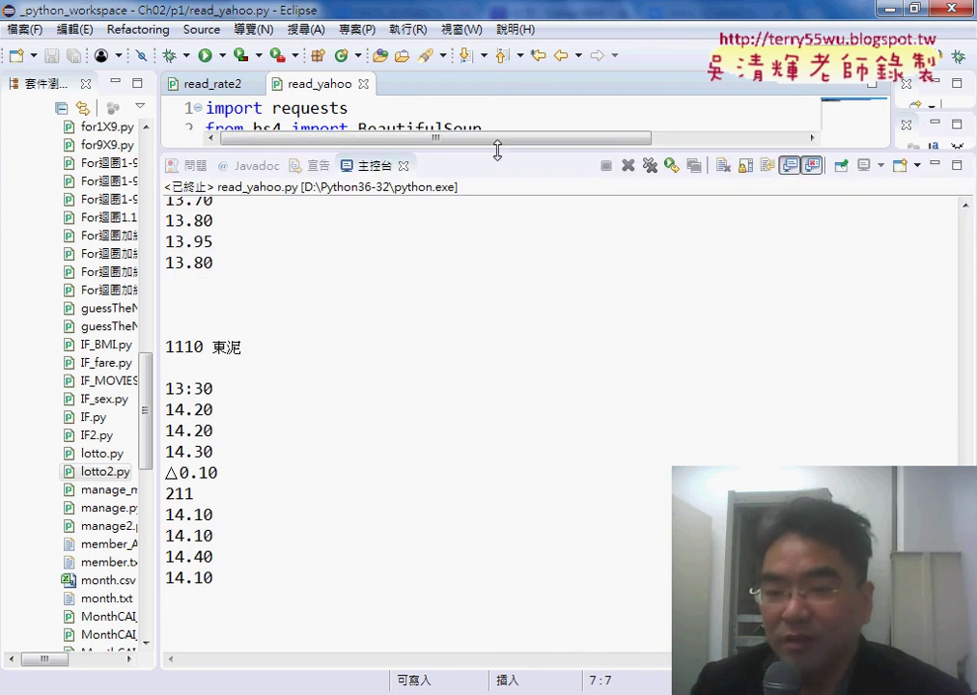
{"action": "left_click_drag", "start_coordinate": [964, 619], "coordinate": [945, 215]}
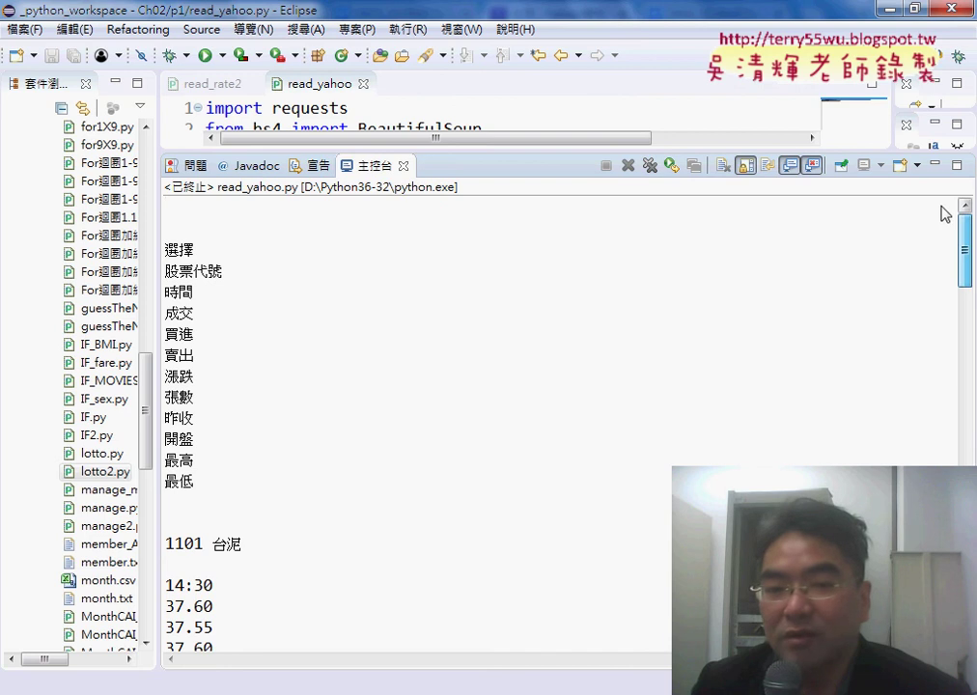
- Review the decoded output from the 選擇–最低 headers down, then return to Chrome
{"action": "left_click_drag", "start_coordinate": [164, 250], "coordinate": [218, 480]}
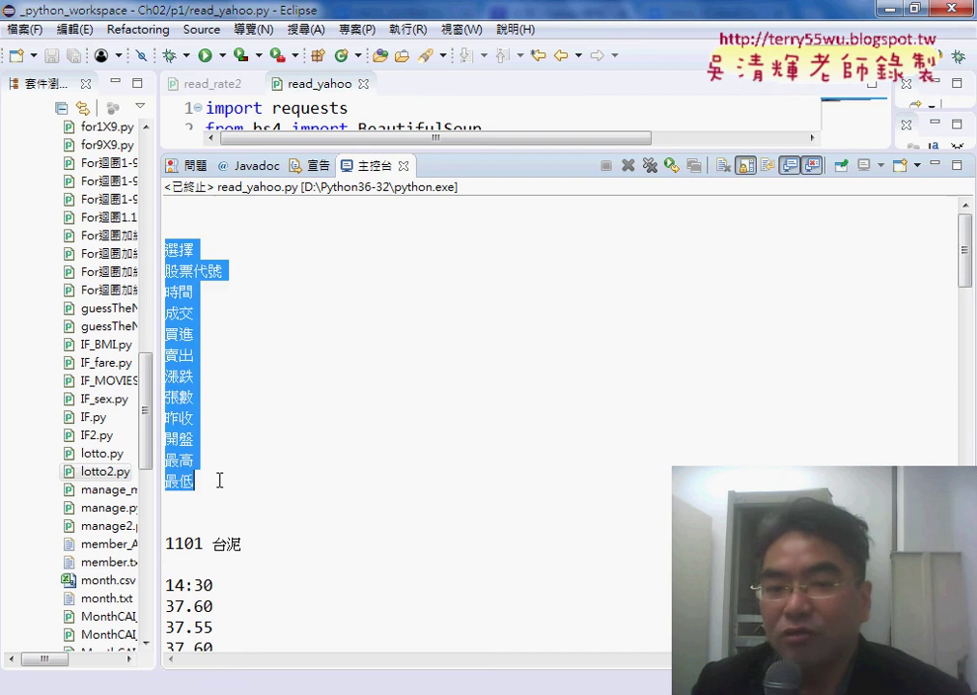
{"action": "left_click", "coordinate": [212, 247]}
{"action": "scroll", "coordinate": [279, 377], "scroll_direction": "down", "scroll_amount": 3}
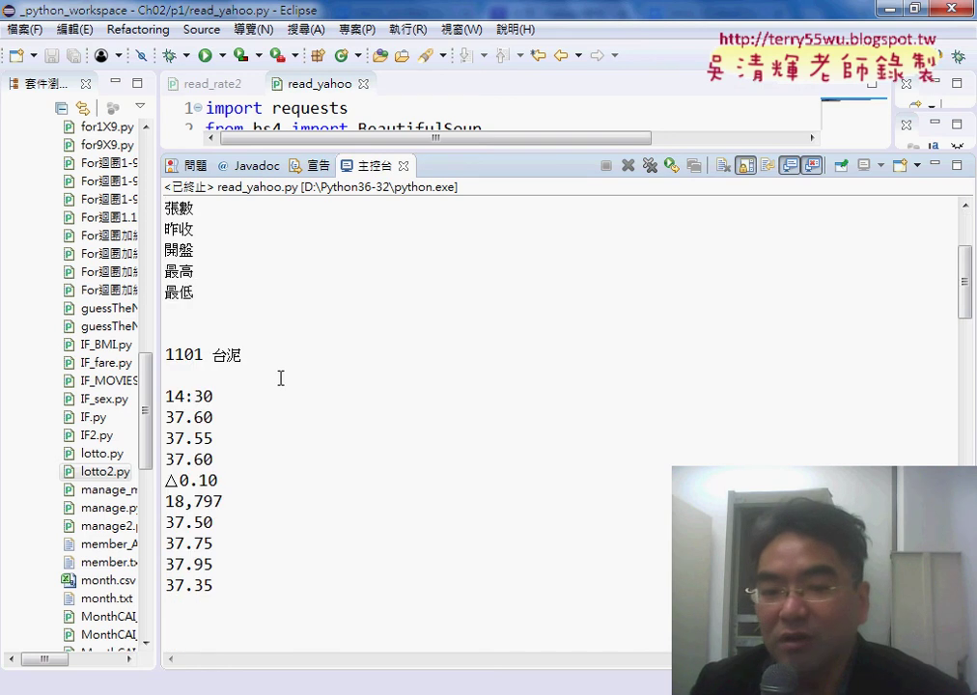
{"action": "scroll", "coordinate": [280, 379], "scroll_direction": "down", "scroll_amount": 15}
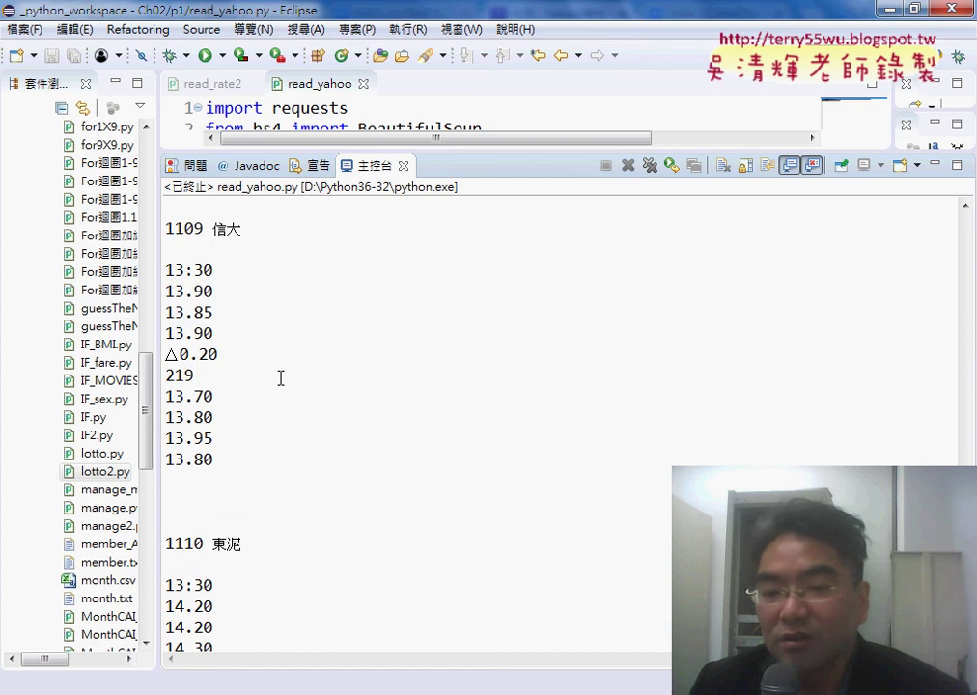
{"action": "scroll", "coordinate": [280, 379], "scroll_direction": "down", "scroll_amount": 3}
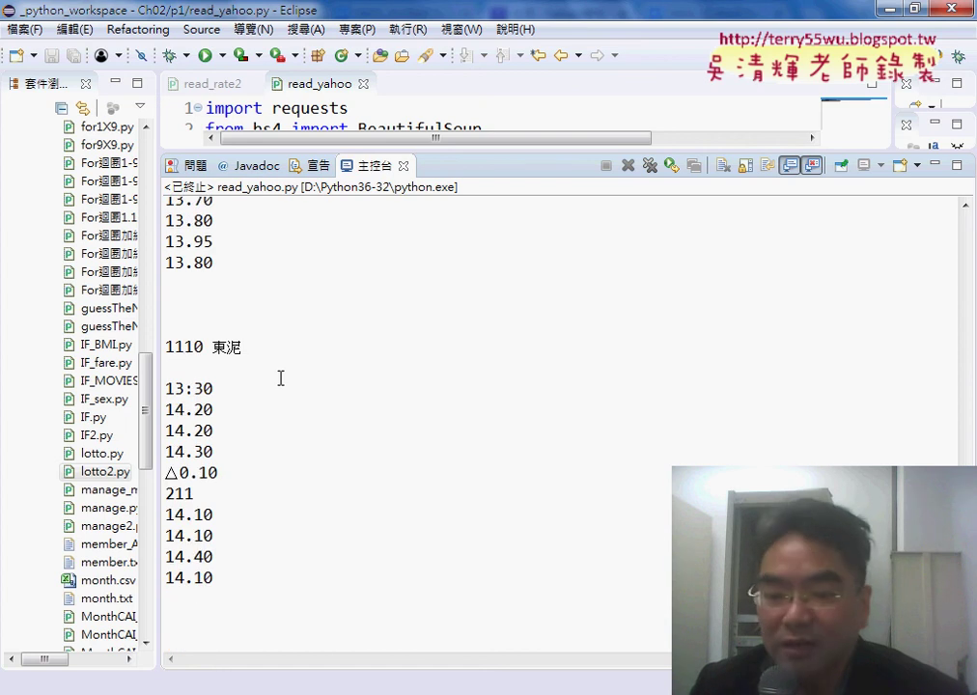
{"action": "key", "text": "alt+Tab"}
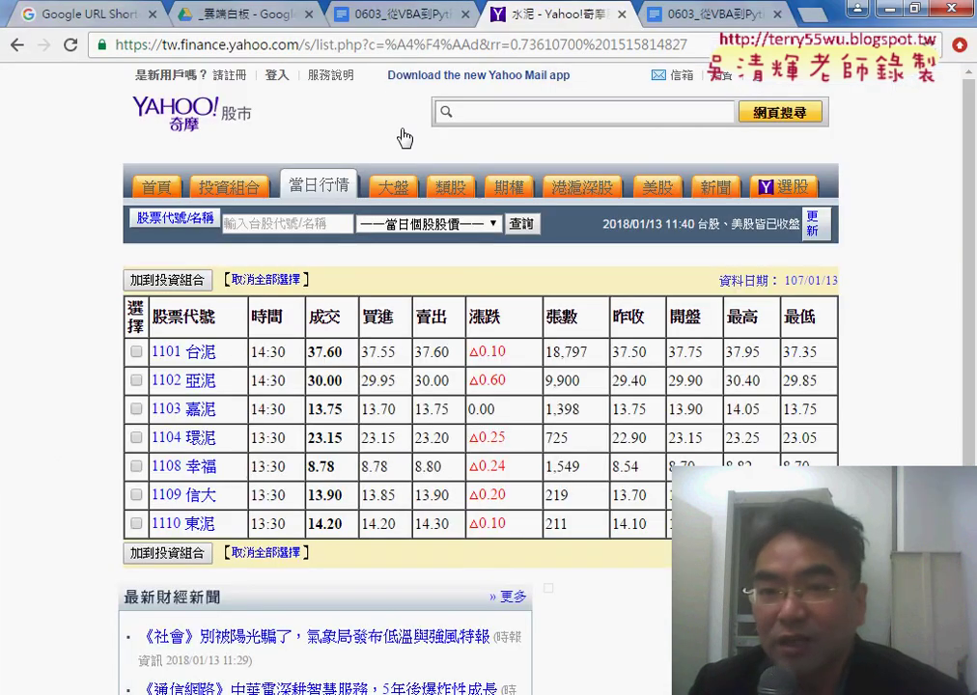
- Switch to the 0603_從VBA到Python tutorial showing the comma-separated 水泥 stock output
{"action": "left_click", "coordinate": [386, 14]}
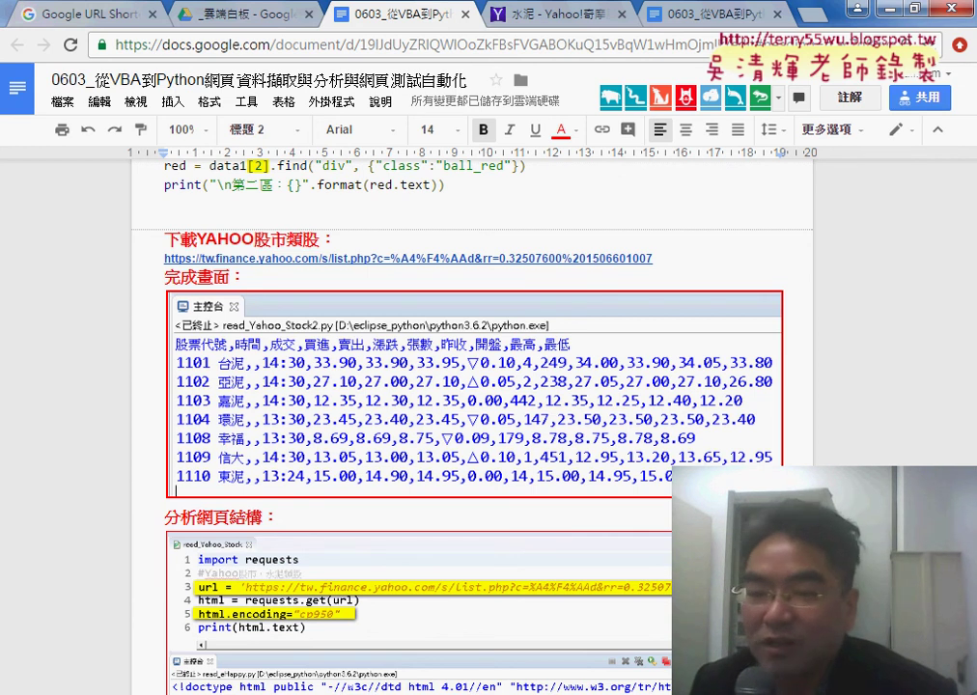
- Minimize Eclipse and scroll the tutorial to the read_yahoo listing and 將結果貼到WORD中取代 section
{"action": "scroll", "coordinate": [312, 454], "scroll_direction": "down", "scroll_amount": 2}
{"action": "key", "text": "alt+Tab"}
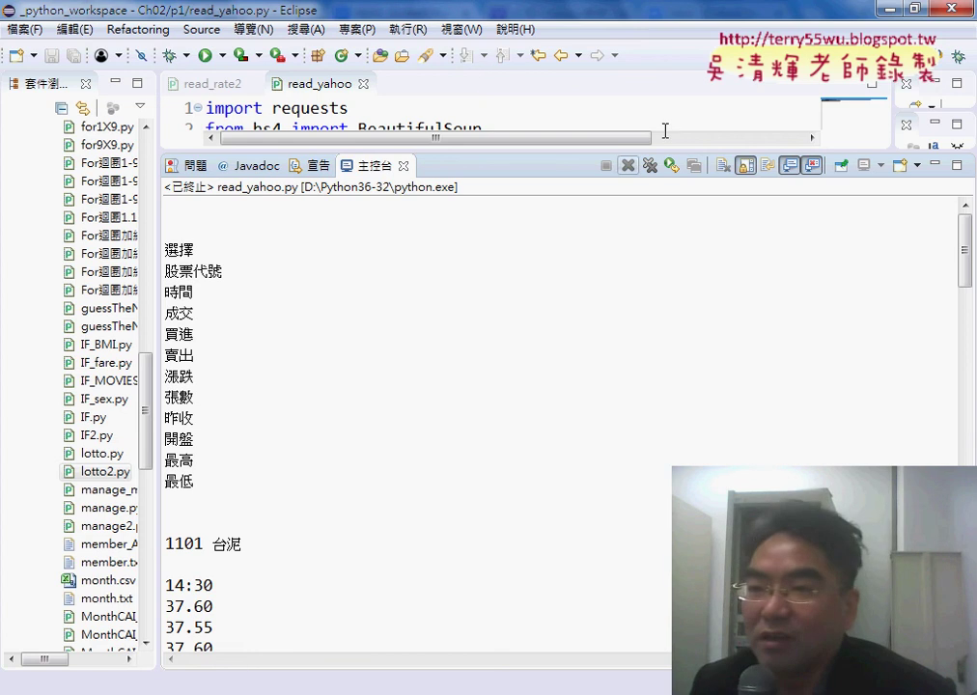
{"action": "left_click", "coordinate": [886, 9]}
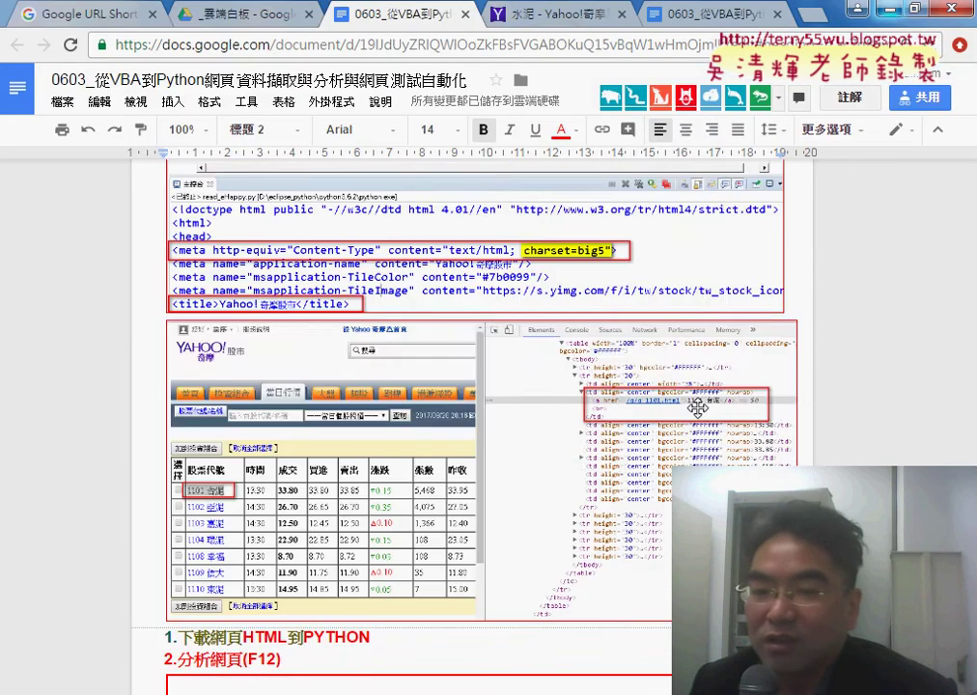
{"action": "scroll", "coordinate": [697, 408], "scroll_direction": "down", "scroll_amount": 2}
{"action": "scroll", "coordinate": [697, 408], "scroll_direction": "down", "scroll_amount": 3}
{"action": "scroll", "coordinate": [697, 407], "scroll_direction": "down", "scroll_amount": 5}
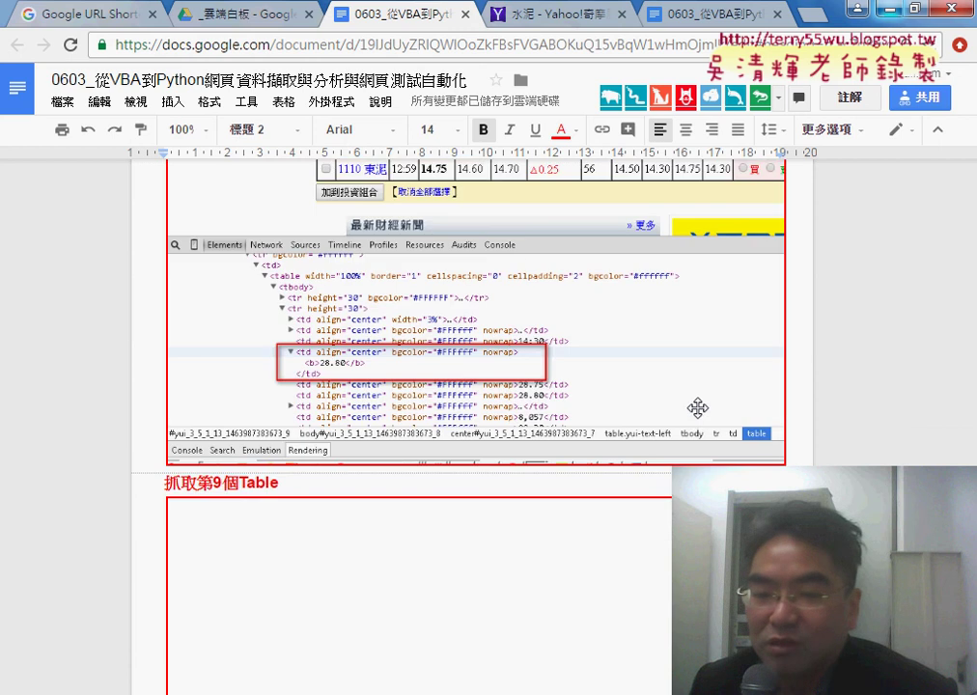
{"action": "scroll", "coordinate": [698, 407], "scroll_direction": "down", "scroll_amount": 5}
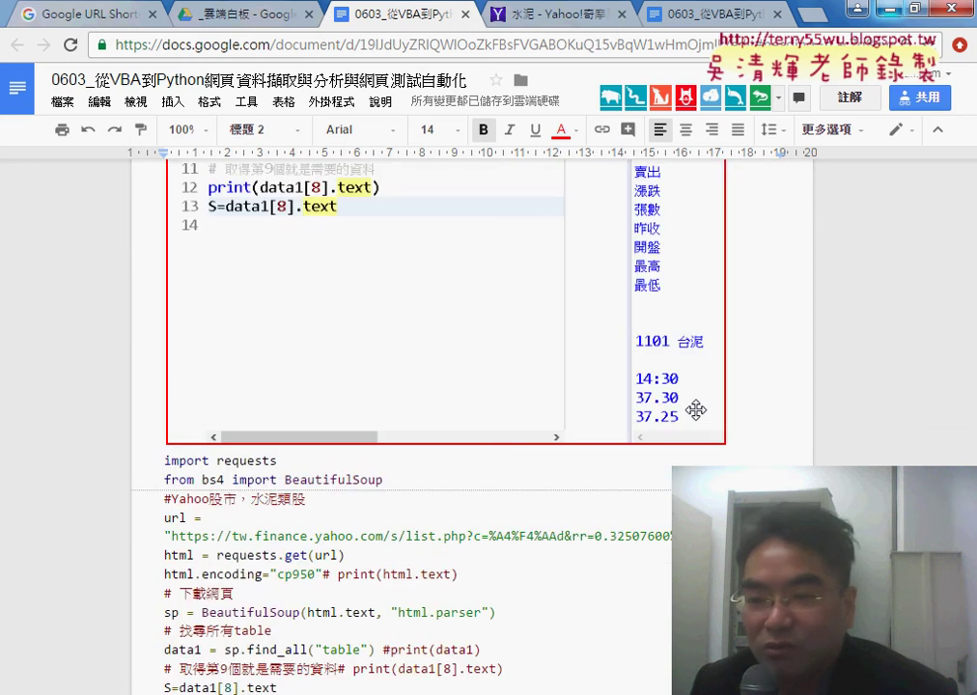
{"action": "scroll", "coordinate": [695, 410], "scroll_direction": "down", "scroll_amount": 1}
{"action": "scroll", "coordinate": [700, 411], "scroll_direction": "down", "scroll_amount": 2}
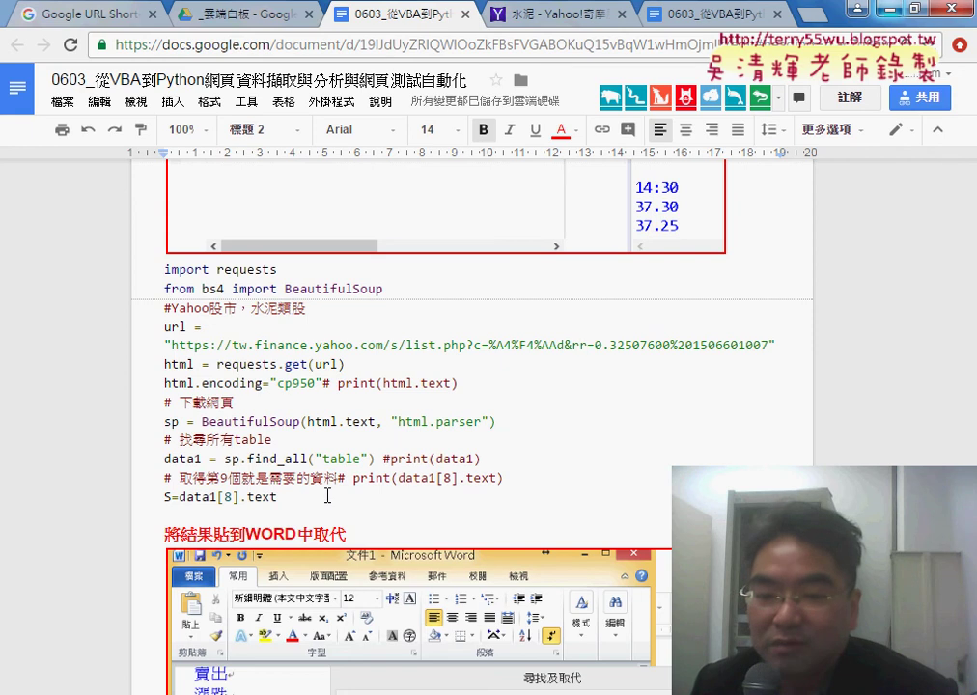
{"action": "scroll", "coordinate": [336, 492], "scroll_direction": "down", "scroll_amount": 5}
{"action": "scroll", "coordinate": [348, 489], "scroll_direction": "down", "scroll_amount": 5}
{"action": "scroll", "coordinate": [362, 485], "scroll_direction": "down", "scroll_amount": 3}
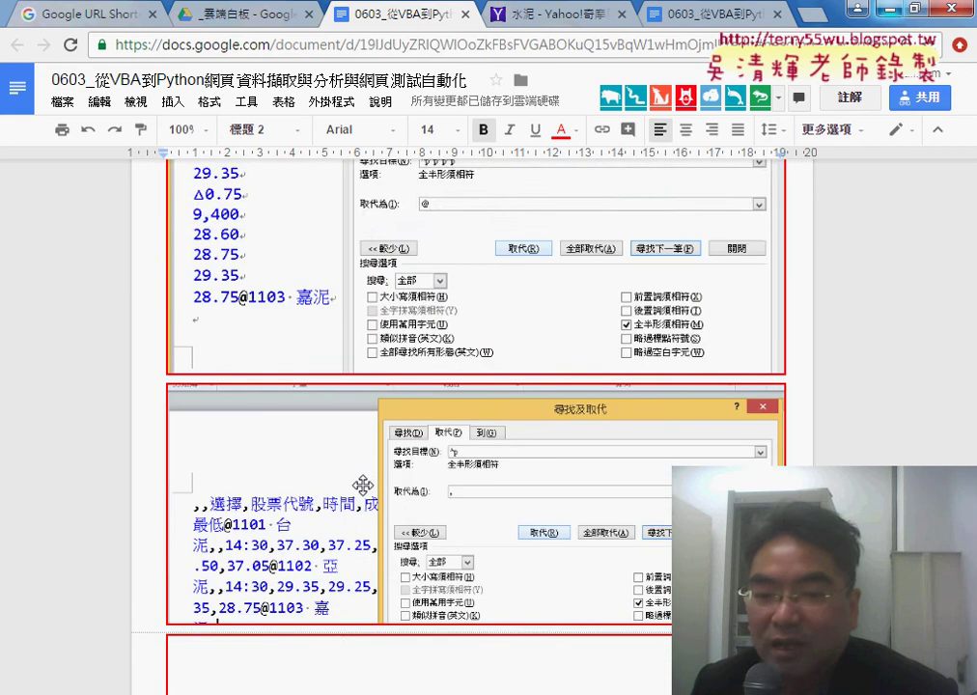
{"action": "scroll", "coordinate": [362, 485], "scroll_direction": "down", "scroll_amount": 3}
{"action": "scroll", "coordinate": [362, 485], "scroll_direction": "down", "scroll_amount": 3}
{"action": "scroll", "coordinate": [363, 485], "scroll_direction": "down", "scroll_amount": 3}
{"action": "scroll", "coordinate": [362, 485], "scroll_direction": "down", "scroll_amount": 3}
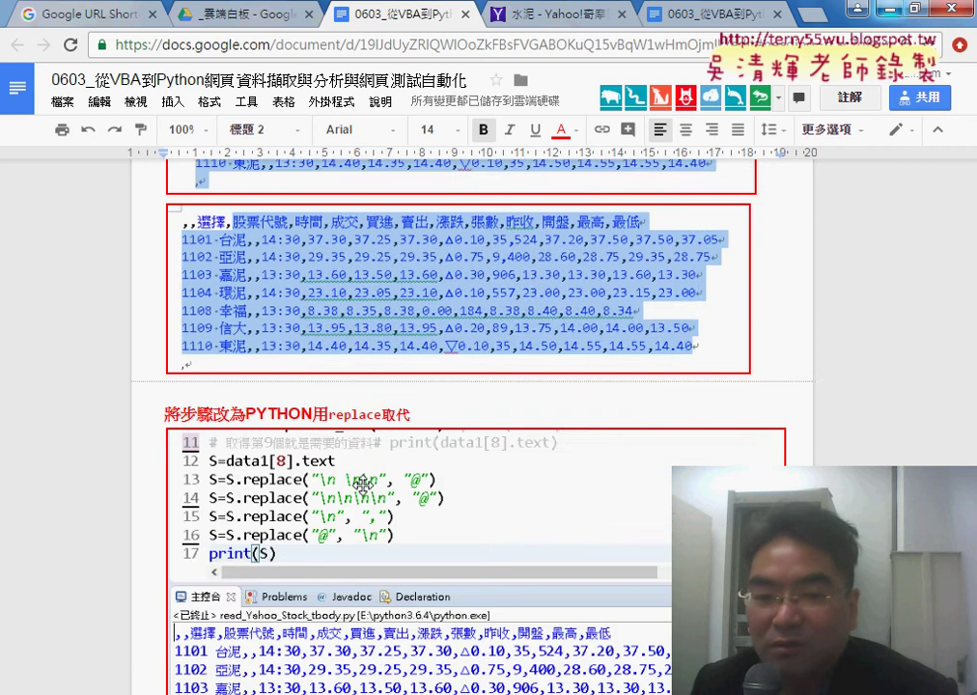
{"action": "scroll", "coordinate": [361, 483], "scroll_direction": "down", "scroll_amount": 3}
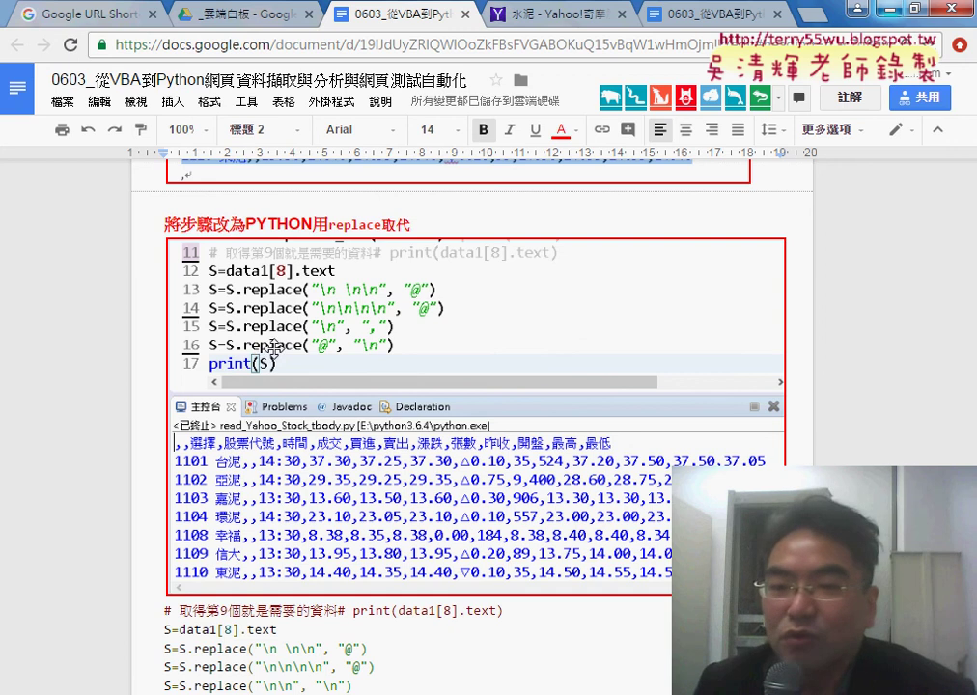
{"action": "scroll", "coordinate": [273, 350], "scroll_direction": "up", "scroll_amount": 3}
{"action": "scroll", "coordinate": [280, 348], "scroll_direction": "up", "scroll_amount": 5}
{"action": "scroll", "coordinate": [285, 346], "scroll_direction": "up", "scroll_amount": 5}
{"action": "scroll", "coordinate": [293, 342], "scroll_direction": "up", "scroll_amount": 5}
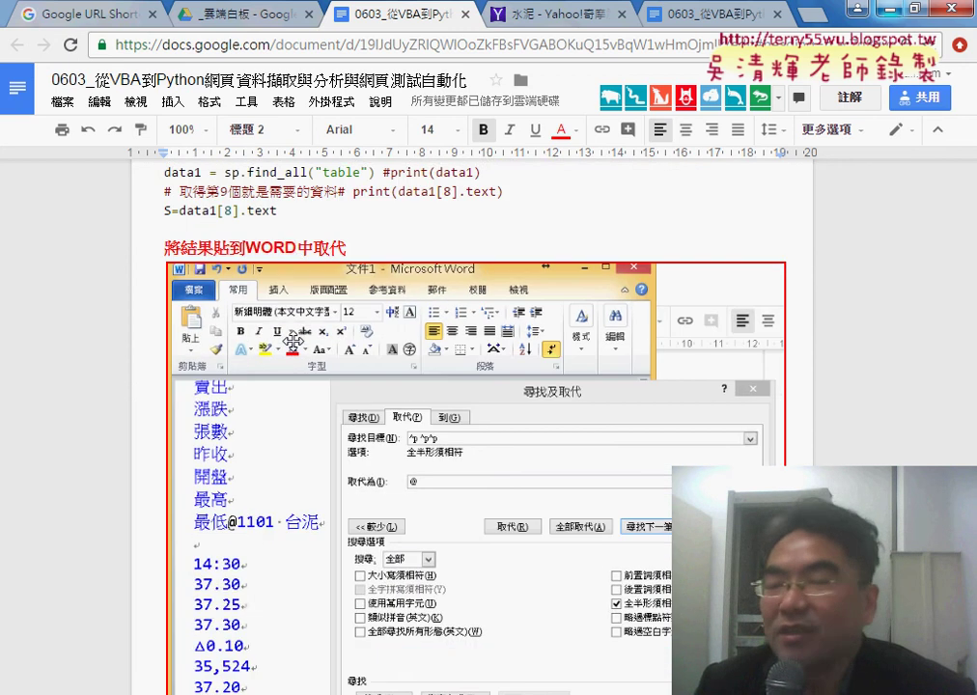
{"action": "scroll", "coordinate": [292, 342], "scroll_direction": "up", "scroll_amount": 2}
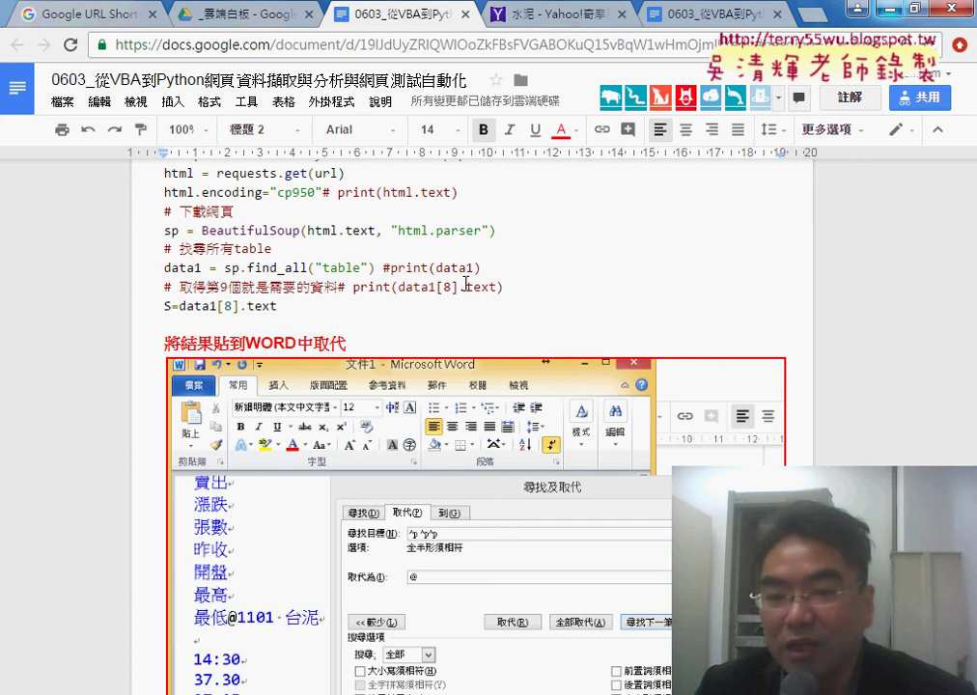
- Highlight the [8] index and the line S=data1[8].text in the tutorial code
{"action": "left_click_drag", "start_coordinate": [458, 287], "coordinate": [440, 287]}
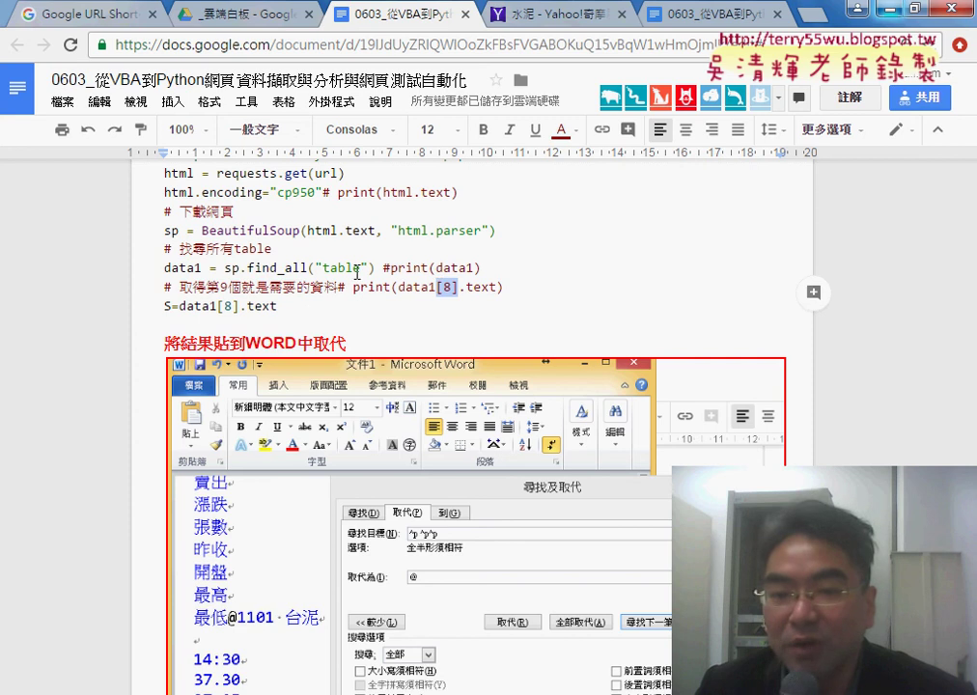
{"action": "left_click_drag", "start_coordinate": [278, 306], "coordinate": [165, 306]}
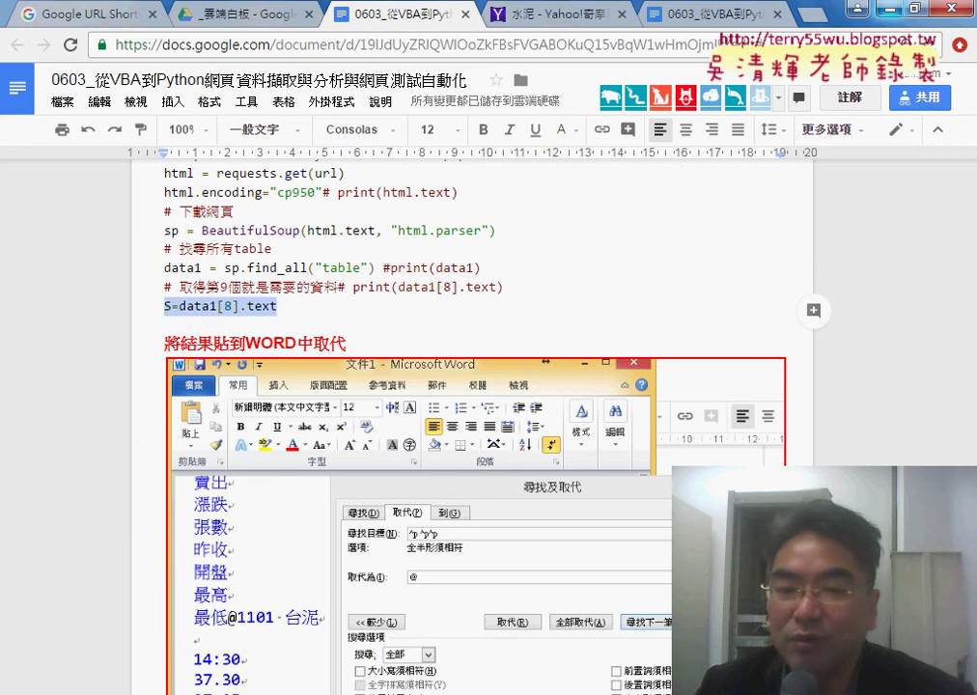